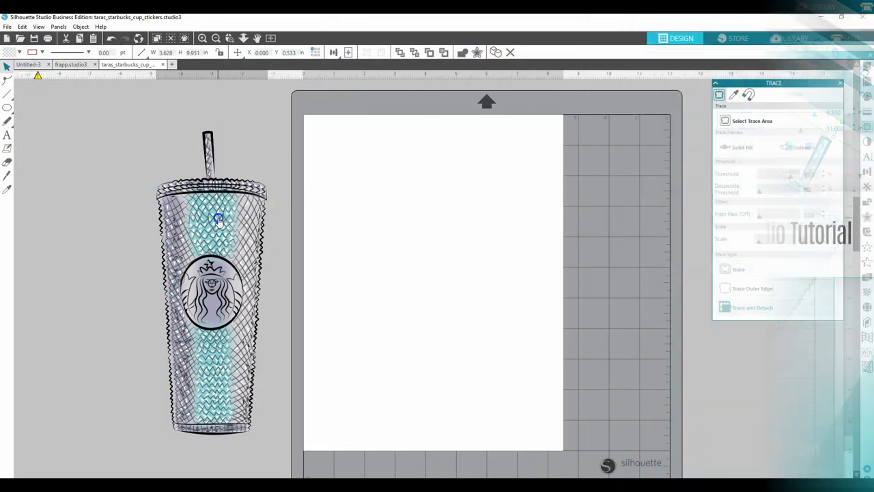
Move the cup design from the grey area onto the white page and deselect it
left_click_drag(287, 205, 422, 219)
key("Escape")
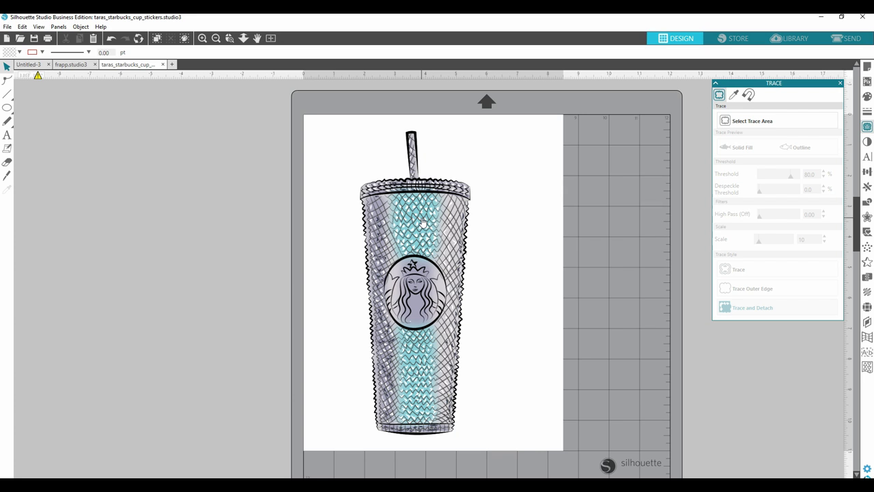
left_click(867, 66)
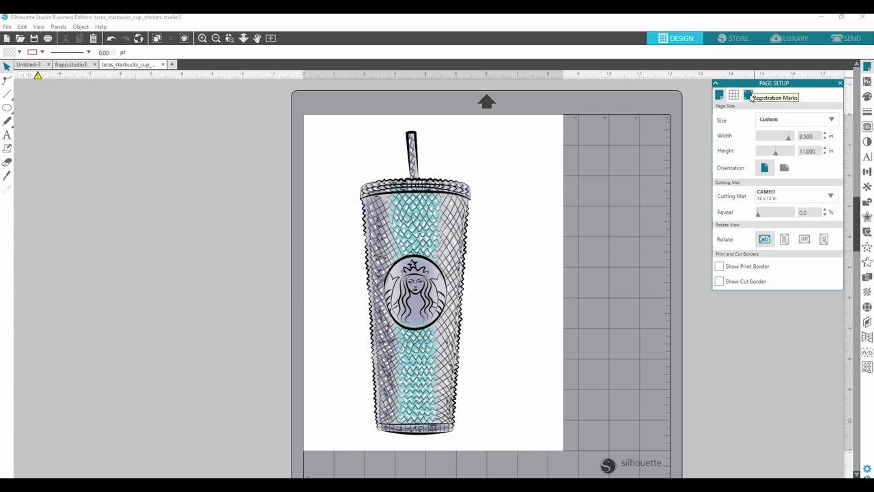
left_click(750, 95)
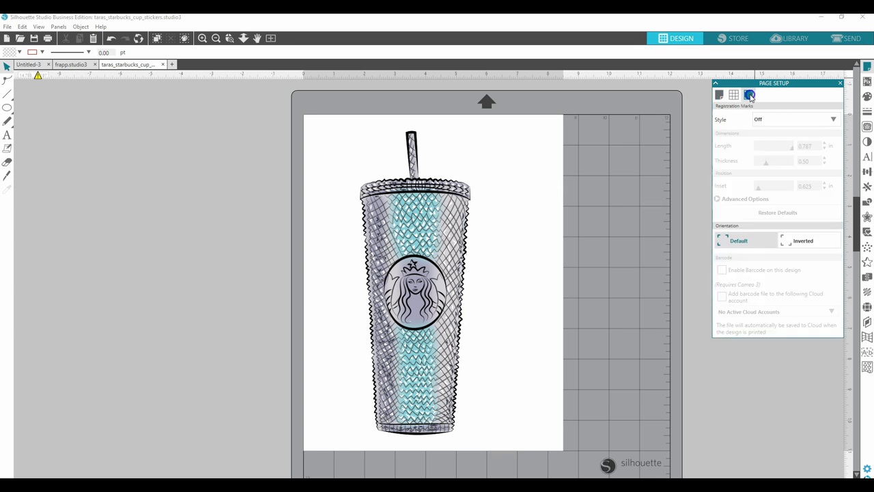
left_click(749, 96)
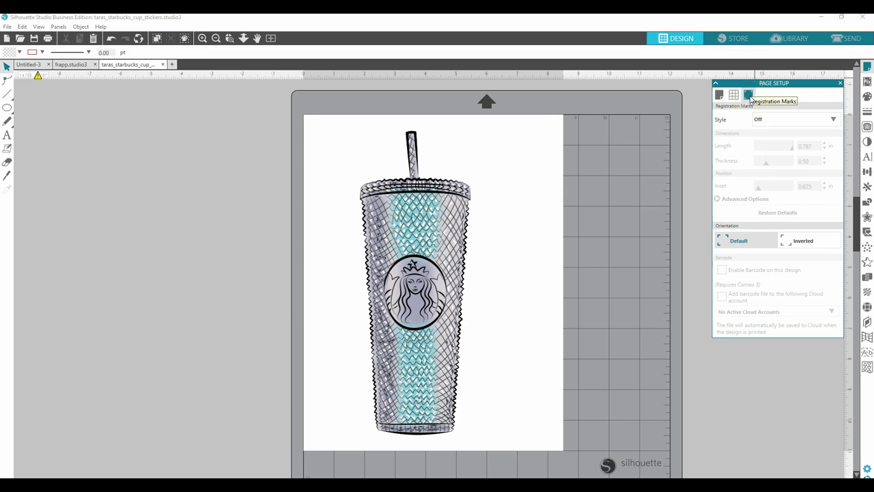
left_click(867, 65)
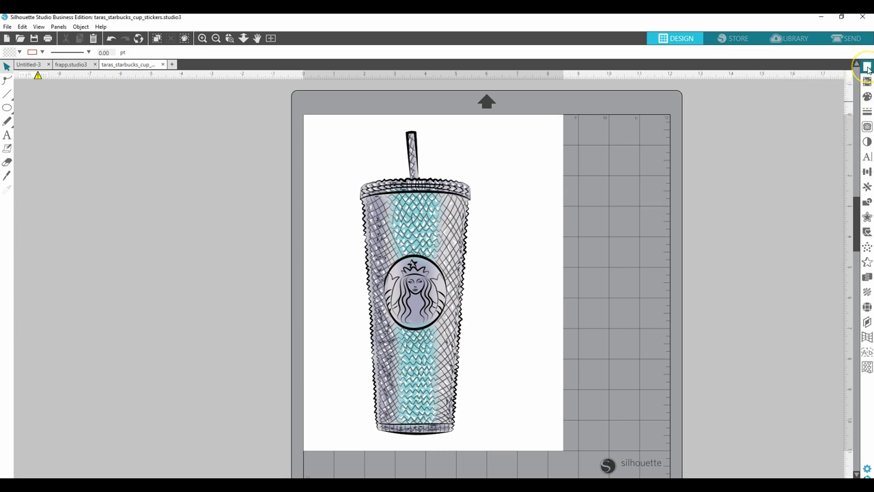
Turn on registration marks for the page using the Type 1 style for CAMEO, Portrait and Curio
left_click(867, 66)
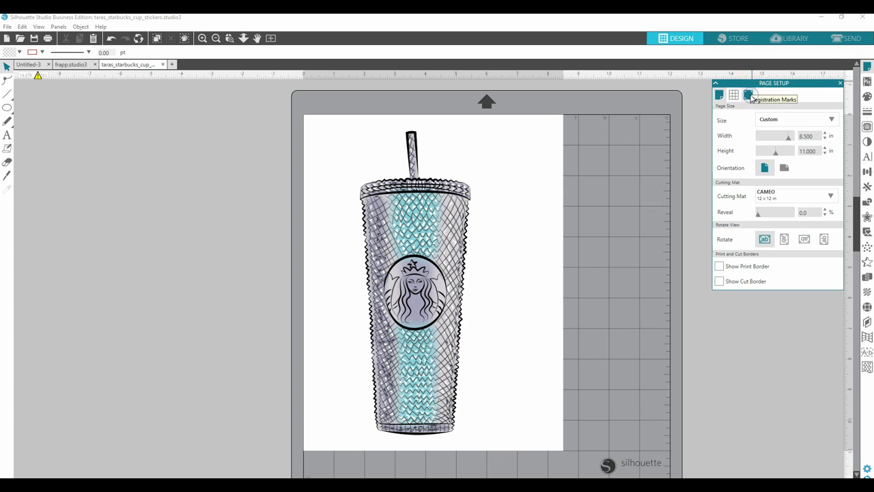
left_click(750, 97)
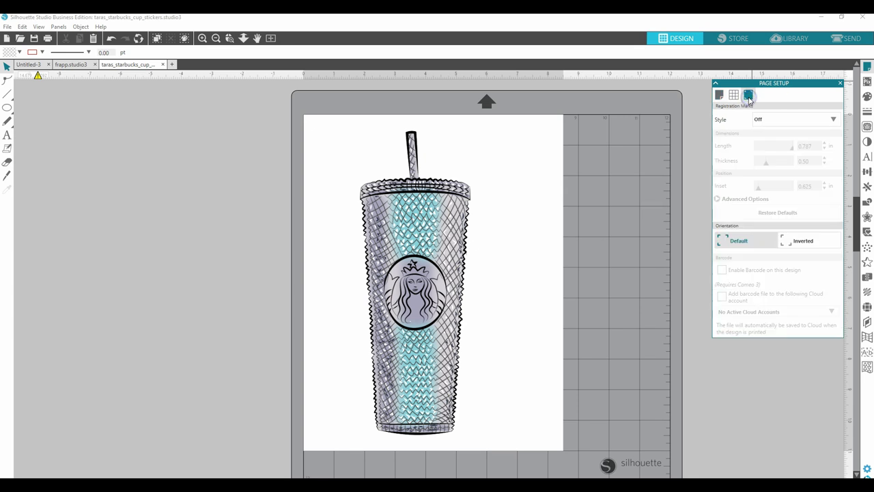
left_click(776, 122)
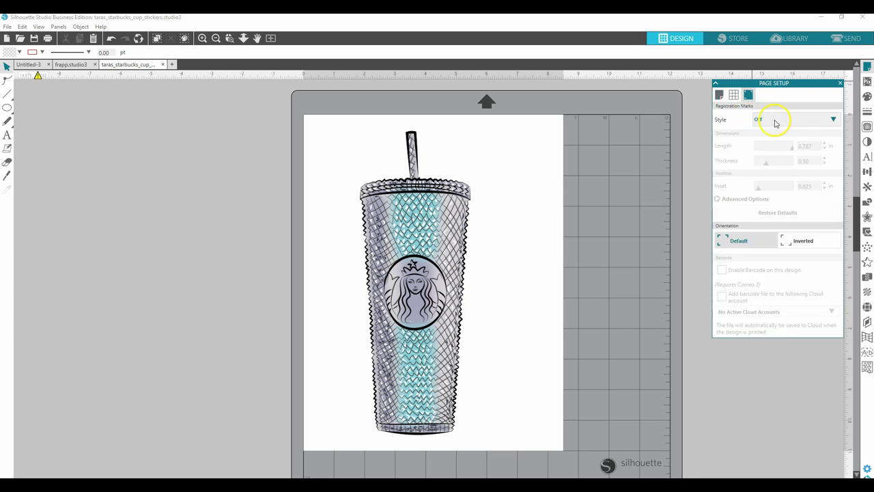
left_click(835, 120)
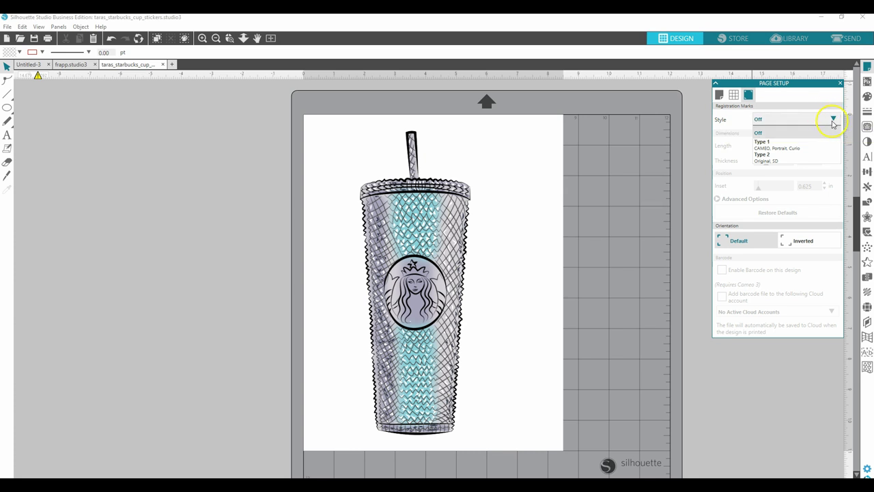
left_click(808, 145)
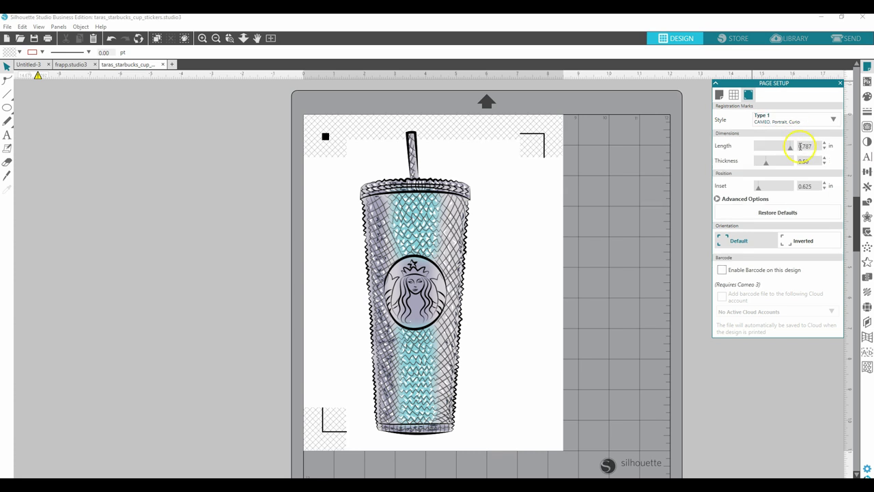
left_click(833, 120)
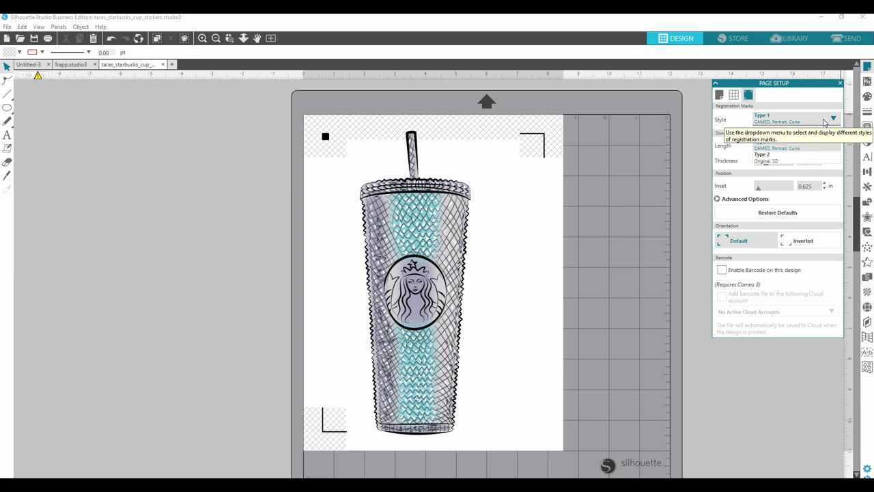
left_click(824, 121)
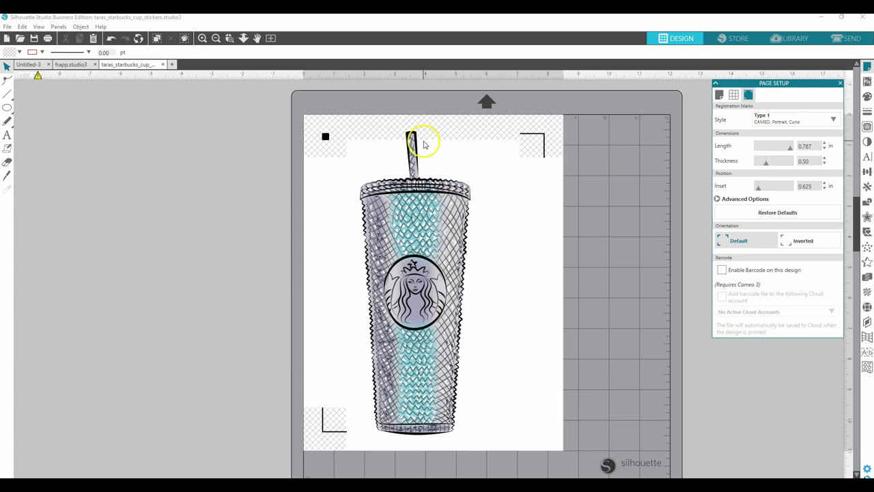
Move the cup down and to the right so the straw clears the hatched area along the page's upper edge
left_click_drag(410, 147, 453, 180)
left_click(537, 156)
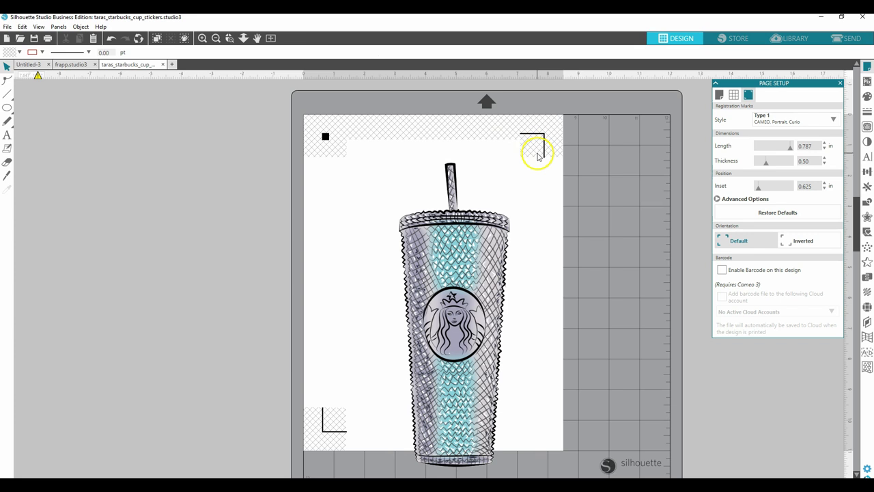
Try a left inset of 0.394 in for the registration marks in the advanced options and undo it
left_click(732, 199)
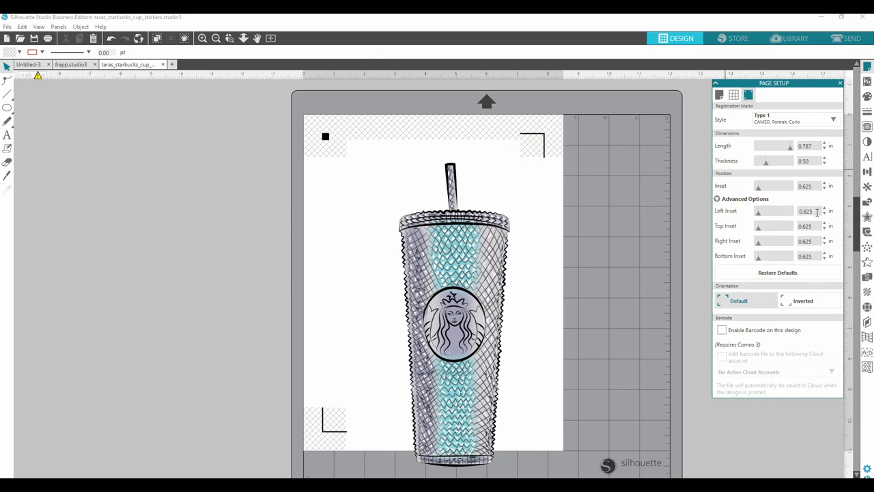
left_click(816, 212)
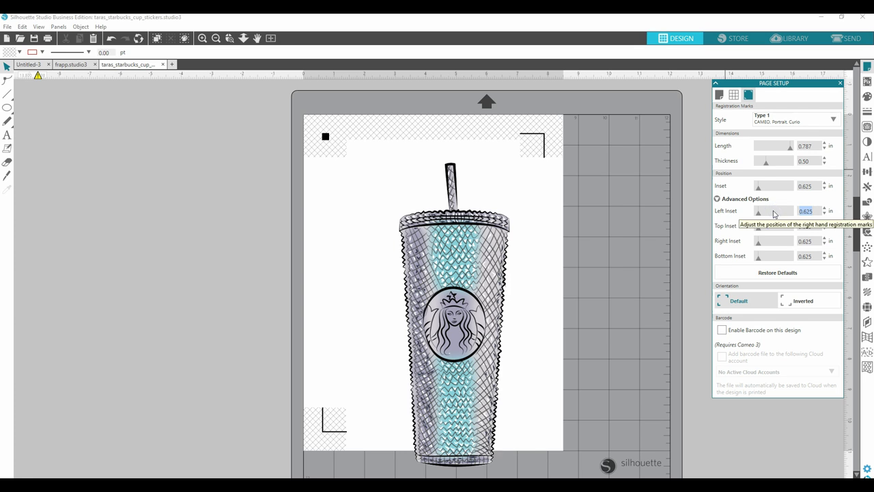
left_click(782, 214)
left_click(826, 225)
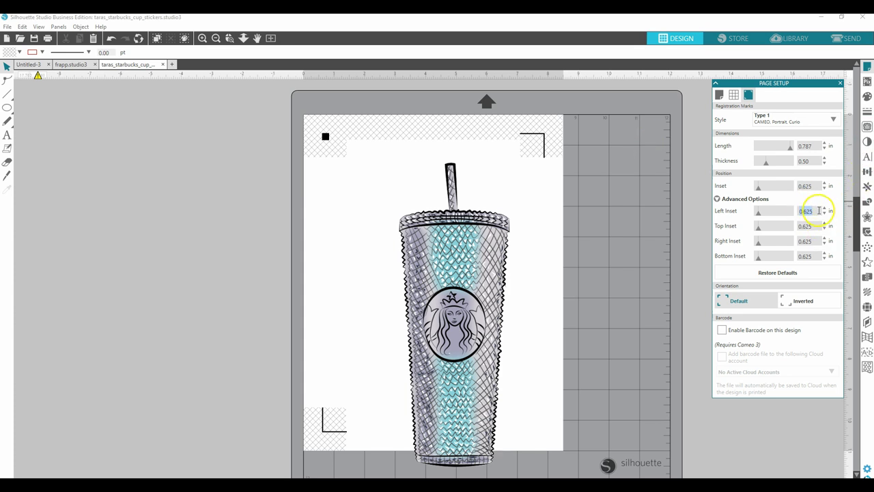
left_click_drag(813, 209, 770, 217)
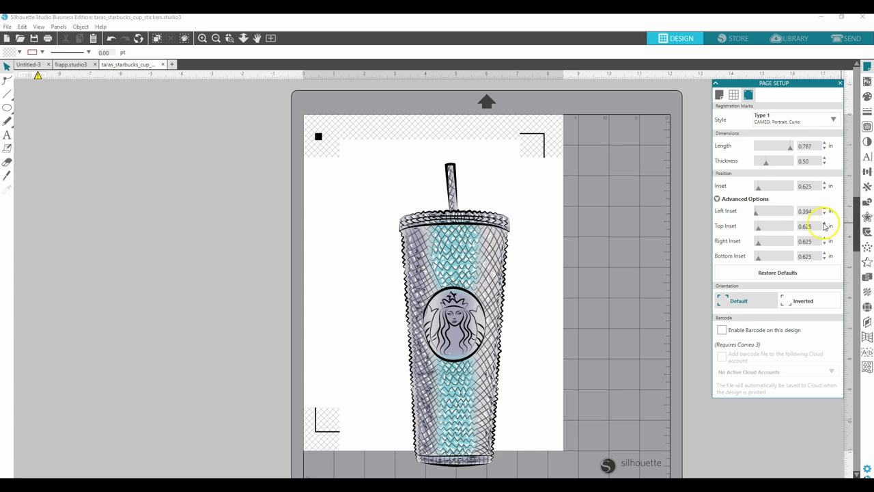
left_click(783, 212)
key("ctrl+z")
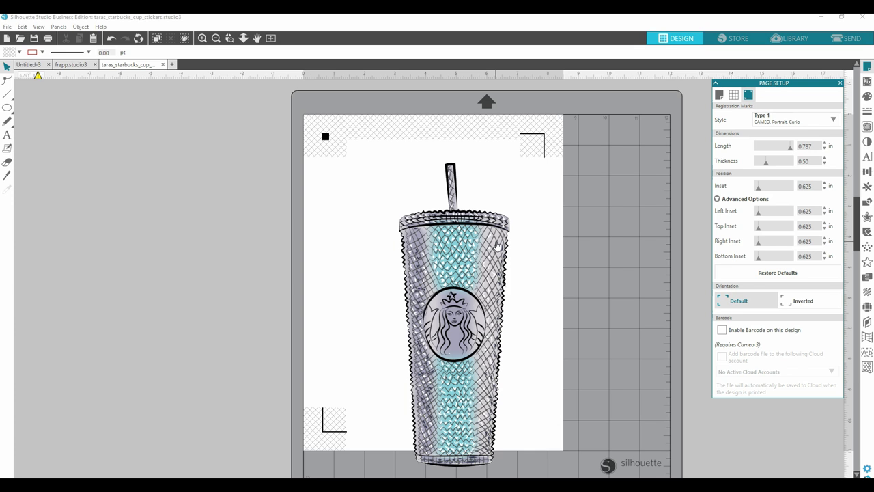
Reposition the cup within the page so it sits between the registration marks and outside their hatched areas
left_click(561, 235)
left_click_drag(461, 246, 418, 243)
left_click(325, 130)
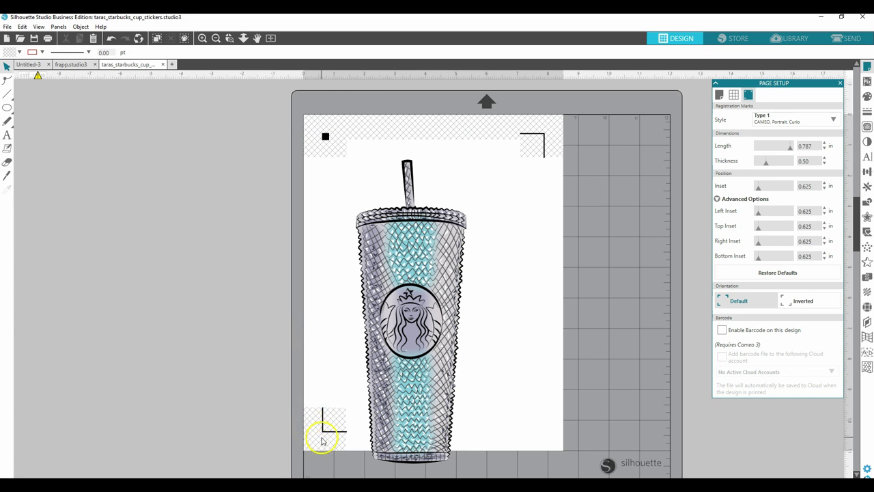
left_click_drag(395, 247, 426, 241)
key("Escape")
left_click(806, 191)
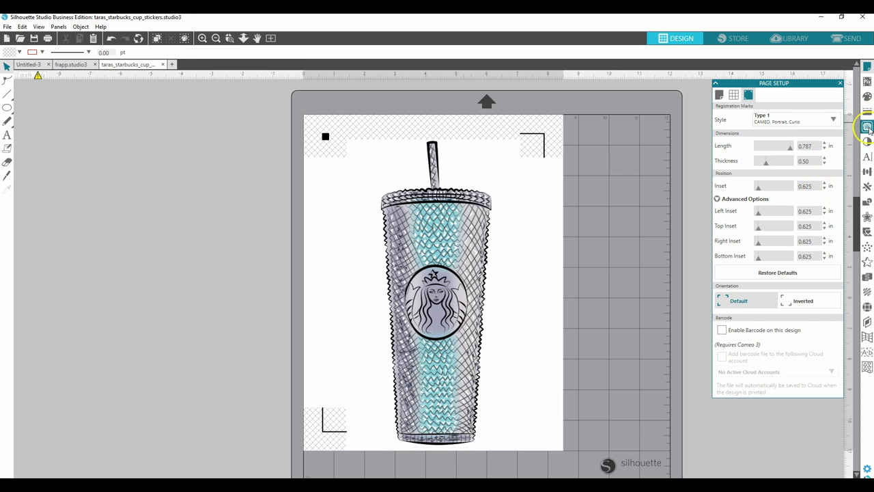
Mark a trace area about 4.6 in wide around the cup and remove it again
left_click(867, 128)
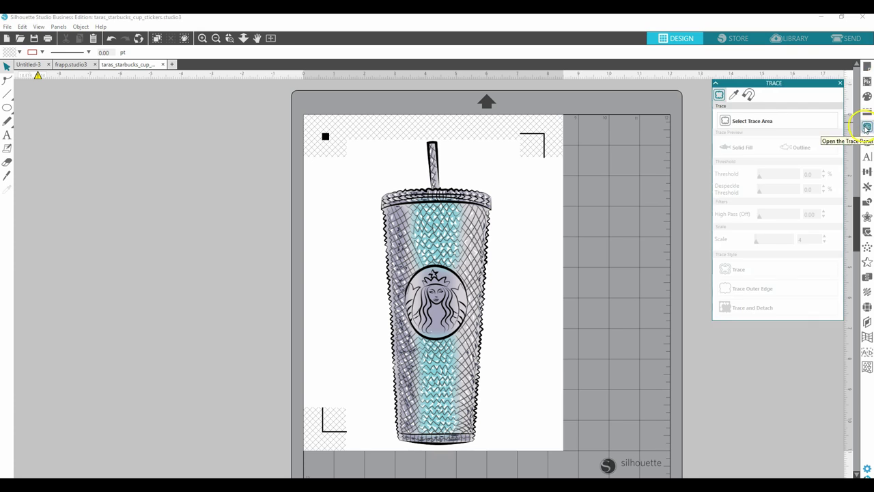
left_click(868, 128)
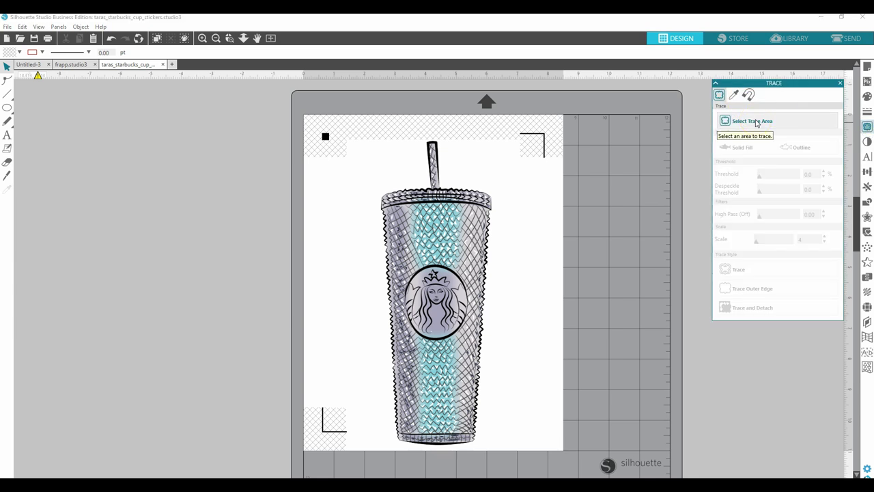
left_click(757, 123)
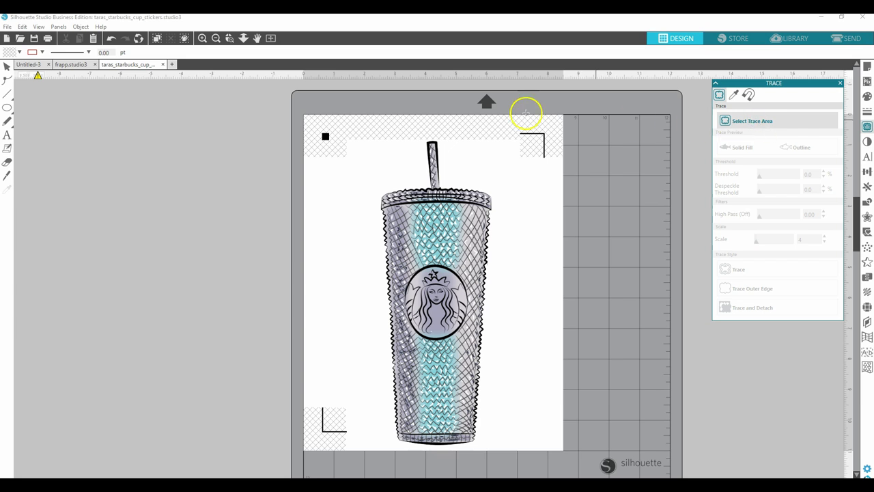
mouse_move(382, 138)
left_mouse_down()
mouse_move(473, 237)
mouse_move(503, 415)
mouse_move(489, 399)
mouse_move(502, 460)
mouse_move(476, 447)
mouse_move(465, 454)
mouse_move(548, 449)
mouse_move(523, 453)
left_mouse_up()
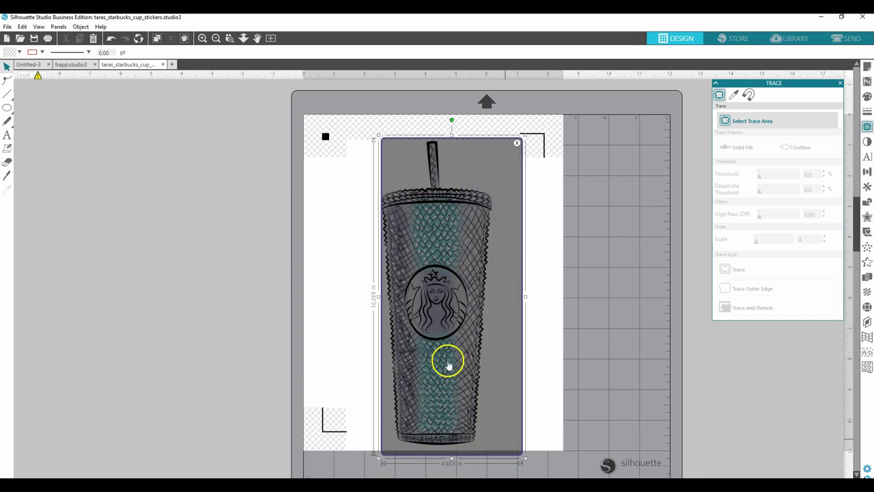
left_click(517, 144)
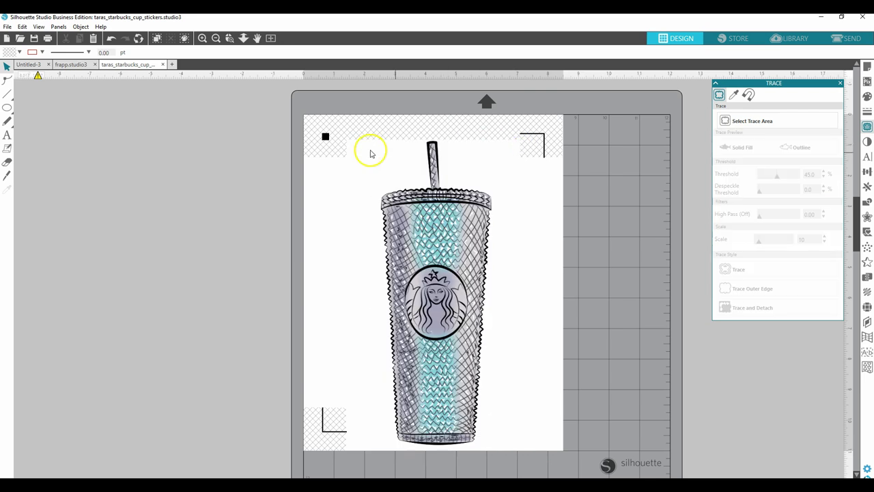
Mark a new trace area and resize it to about 4.75 by 10.29 in so it encloses the whole cup and straw
left_click(757, 130)
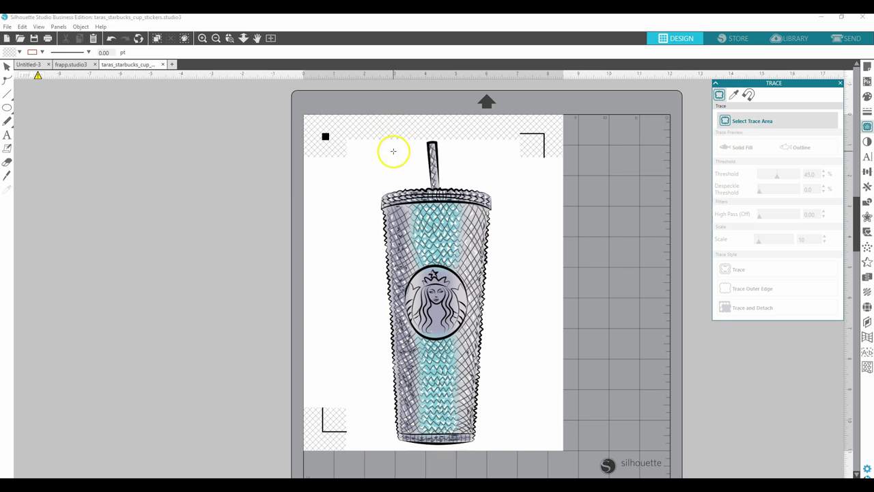
mouse_move(392, 149)
left_mouse_down()
mouse_move(499, 298)
mouse_move(544, 425)
mouse_move(526, 469)
mouse_move(537, 459)
left_mouse_up()
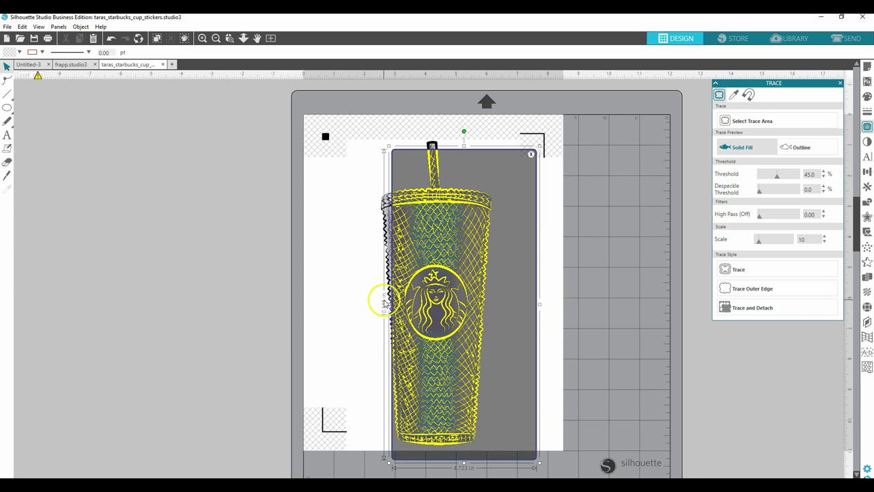
left_click_drag(389, 304, 352, 309)
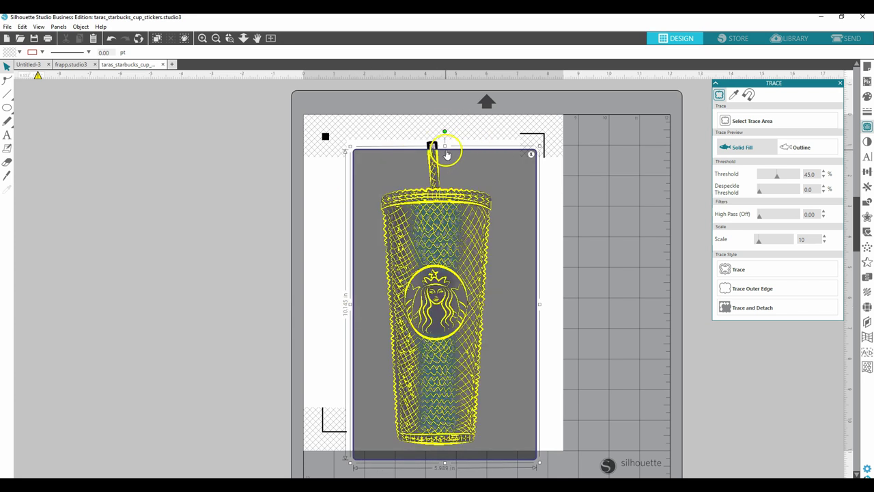
left_click_drag(444, 146, 445, 127)
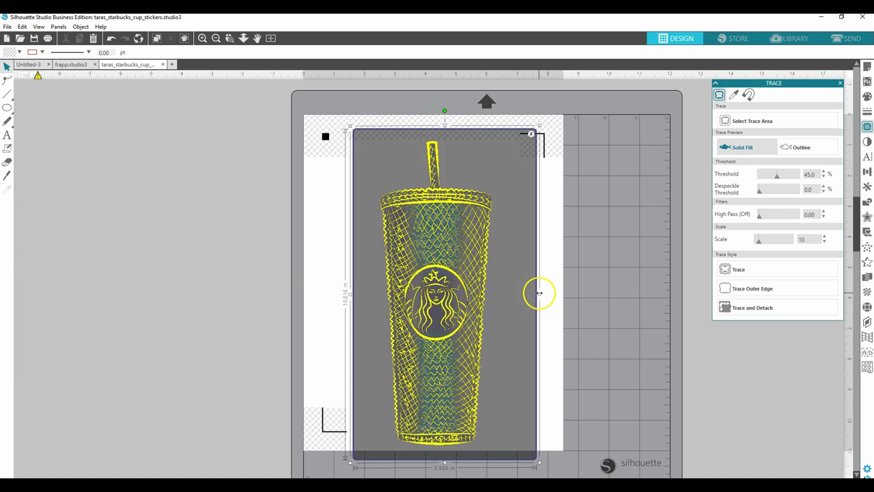
left_click_drag(538, 292, 501, 293)
mouse_move(400, 274)
left_mouse_down()
mouse_move(404, 217)
mouse_move(430, 294)
mouse_move(421, 231)
mouse_move(420, 264)
left_mouse_up()
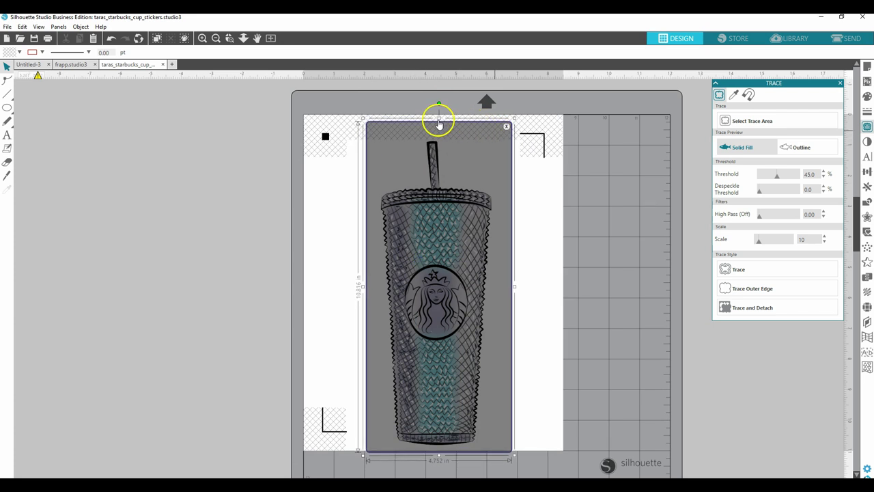
left_click_drag(439, 119, 438, 135)
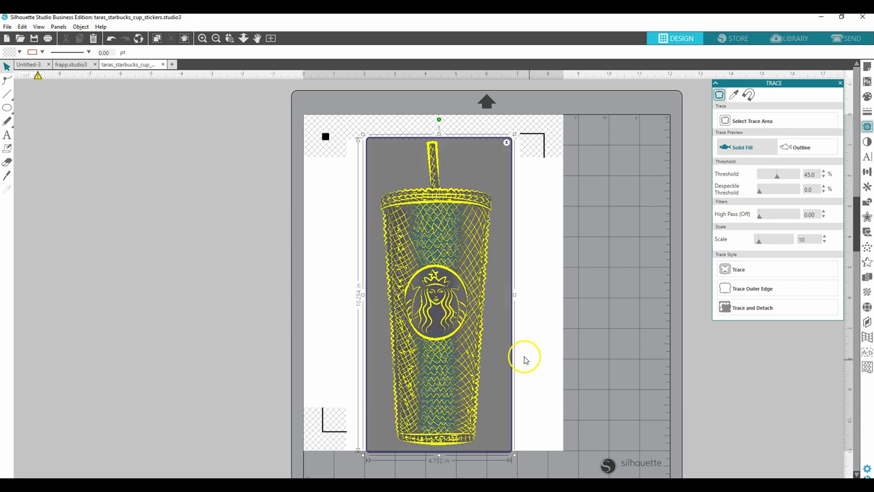
Raise the trace threshold to 80% so the preview fills most of the cup
left_click(777, 177)
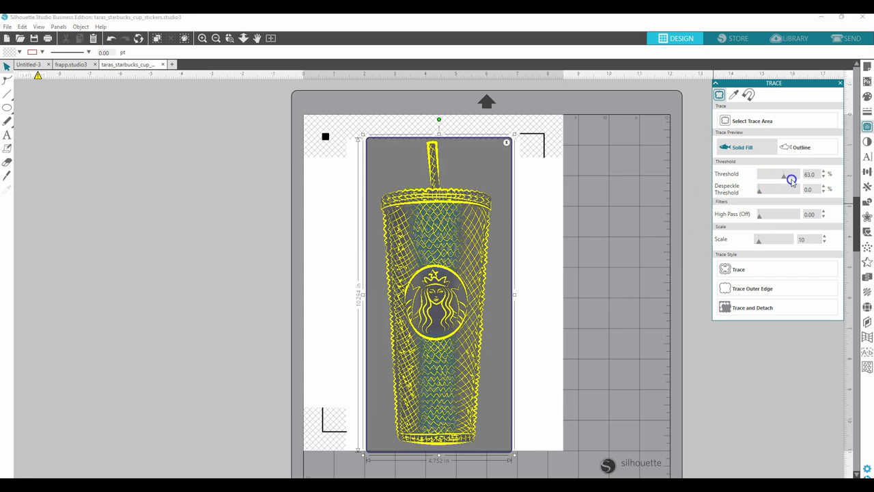
left_click_drag(792, 179, 793, 181)
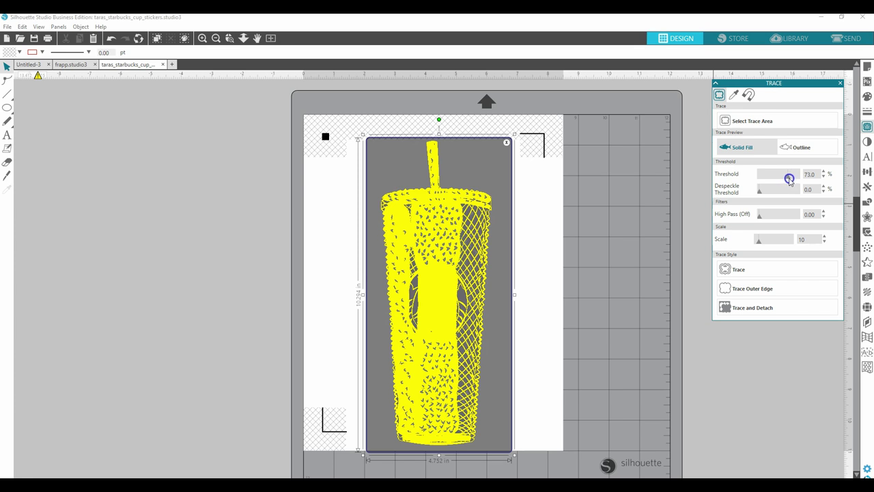
left_click_drag(790, 179, 792, 180)
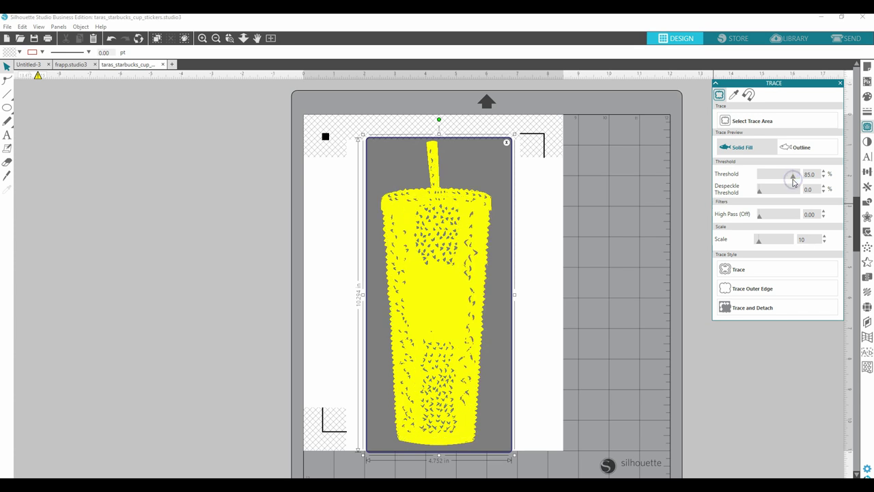
mouse_move(794, 182)
left_mouse_down()
mouse_move(741, 191)
mouse_move(824, 172)
mouse_move(792, 178)
left_mouse_up()
left_click(812, 175)
type("8")
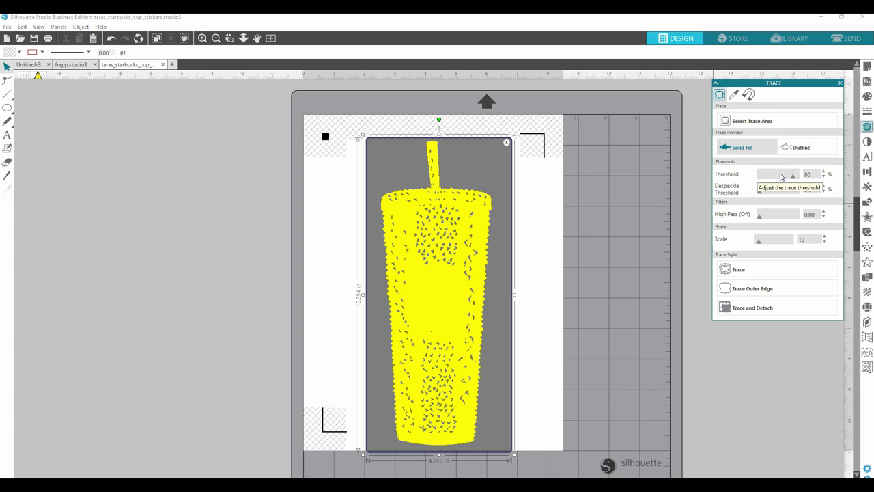
Trace only the outer edge of the cup at the 80% threshold and check the cut line up close
key("Return")
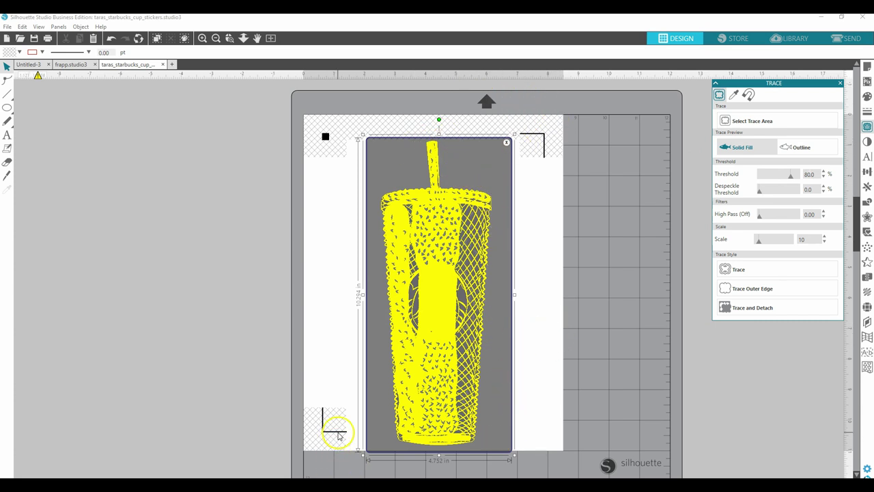
left_click(745, 293)
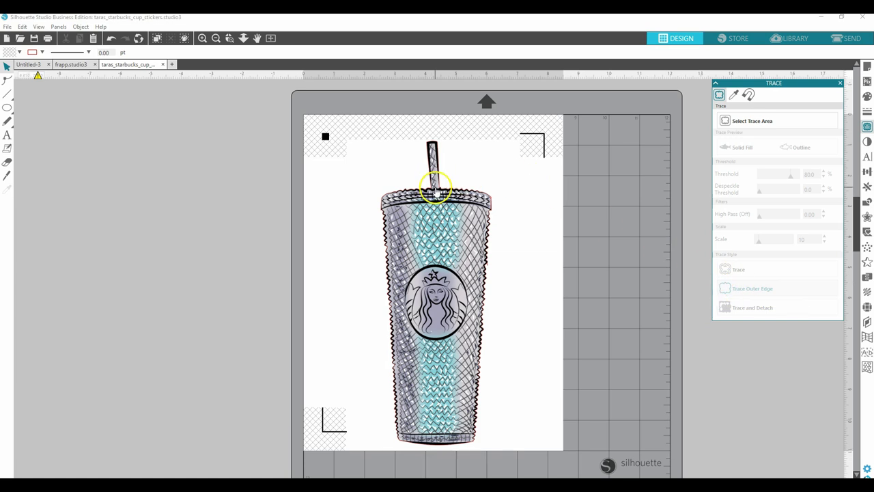
scroll(435, 185, "up", 3)
scroll(526, 239, "up", 1)
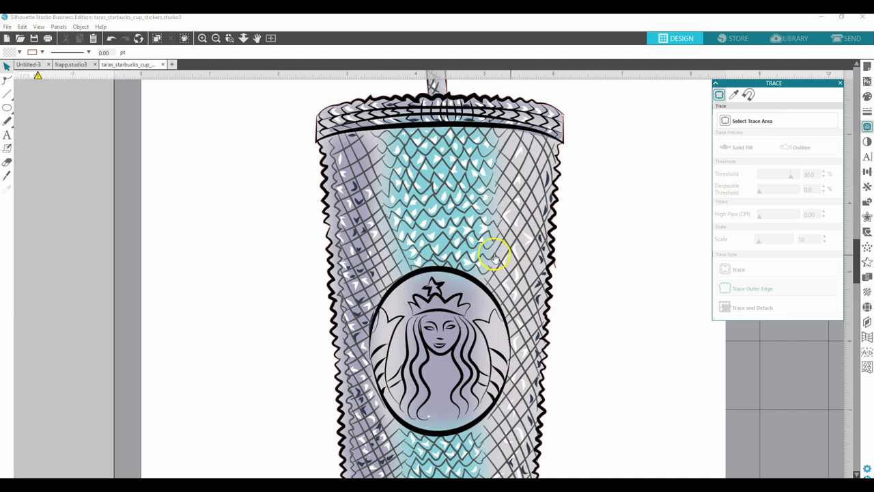
scroll(496, 254, "up", 3)
scroll(490, 257, "up", 2)
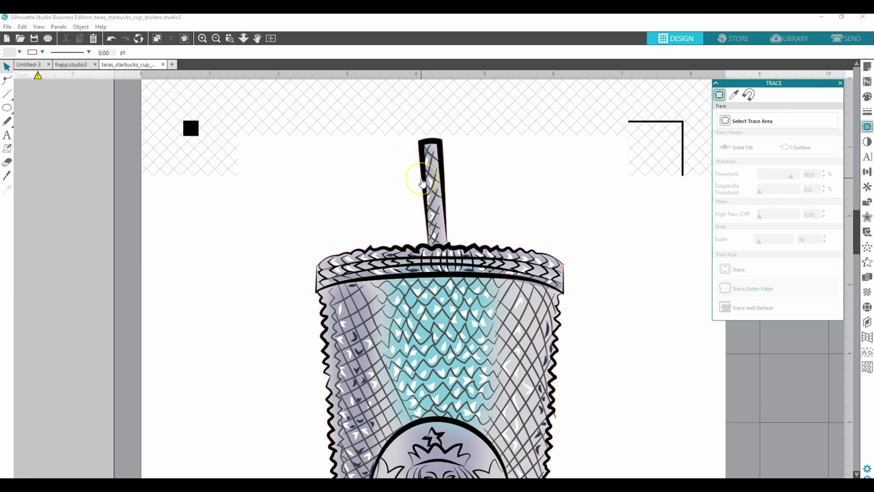
left_click(423, 183)
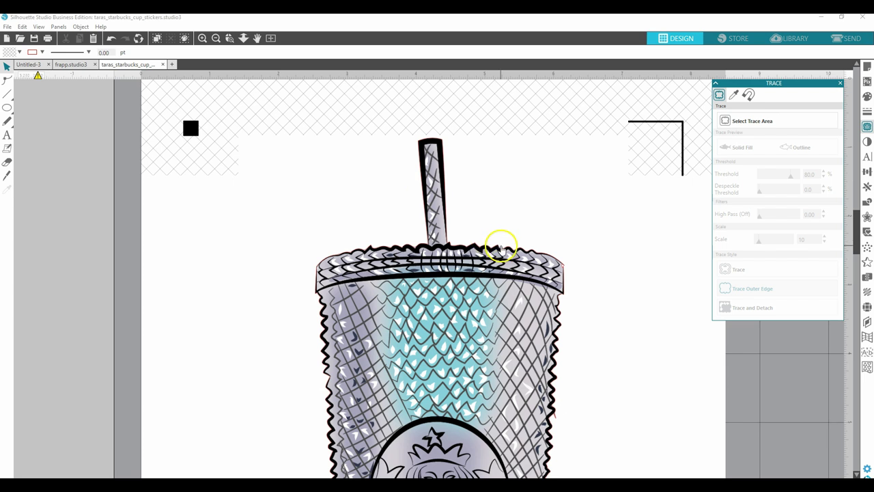
Duplicate the cup image together with its traced outline and move the copy off the page beside the cutting mat
left_click_drag(373, 198, 513, 243)
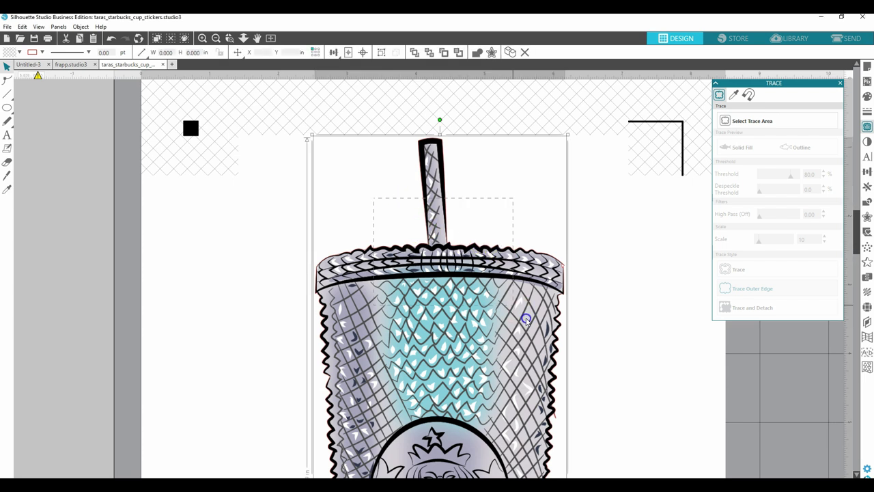
key("i")
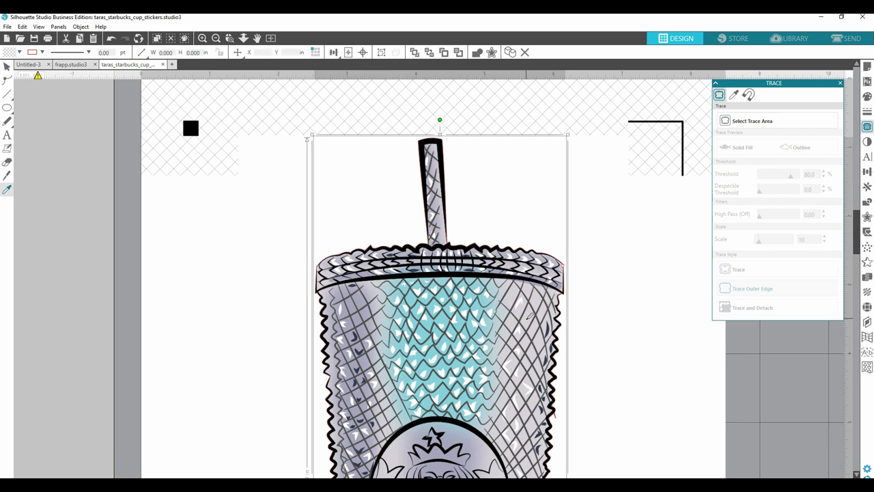
key("ctrl+d")
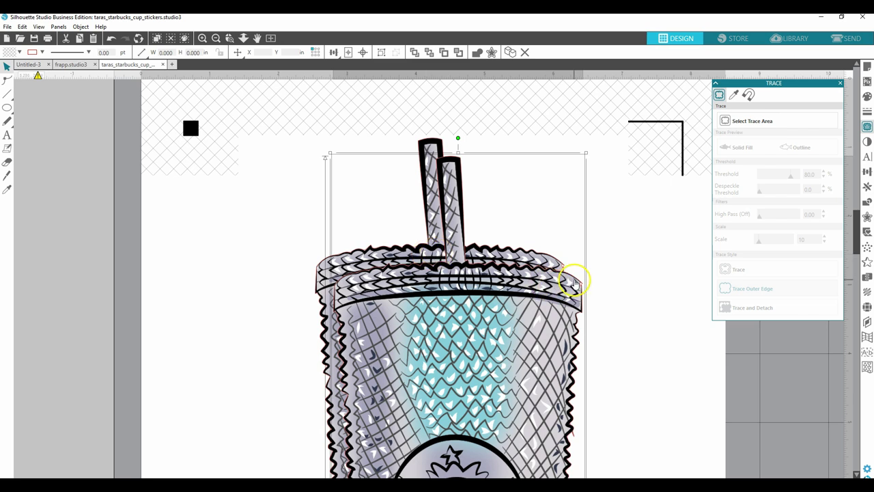
left_click_drag(574, 284, 194, 239)
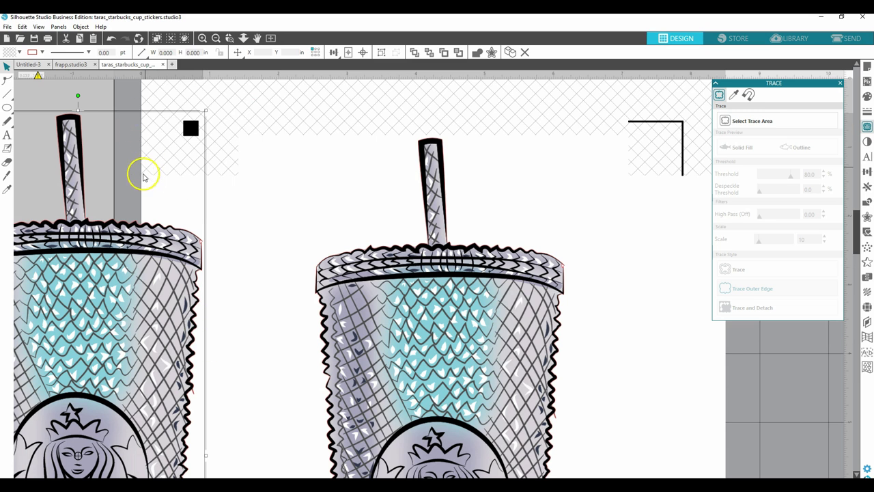
left_click_drag(186, 241, 29, 216)
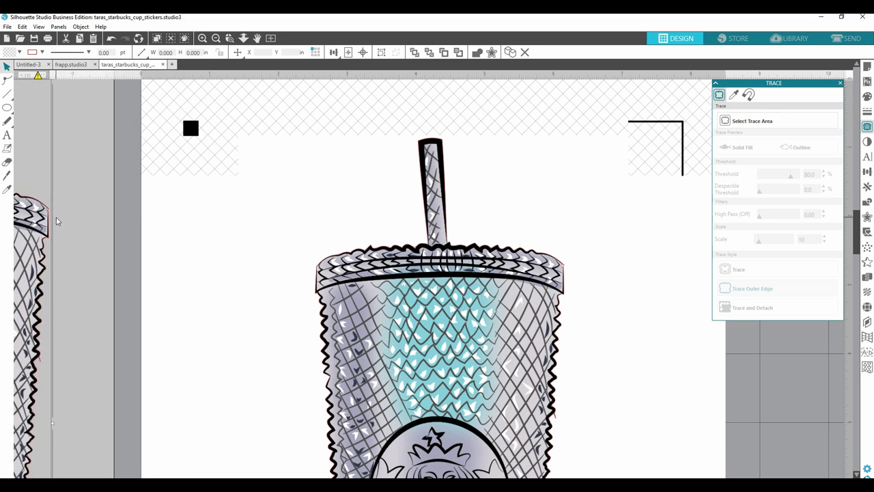
key("i")
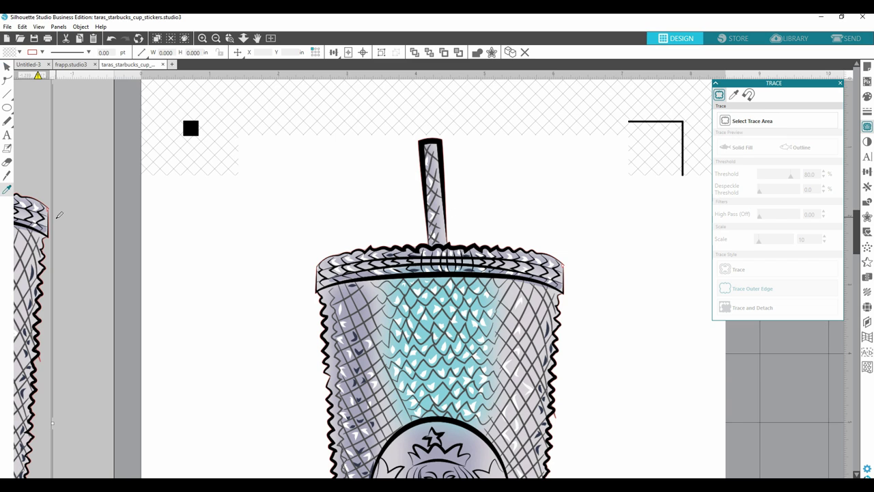
key("v")
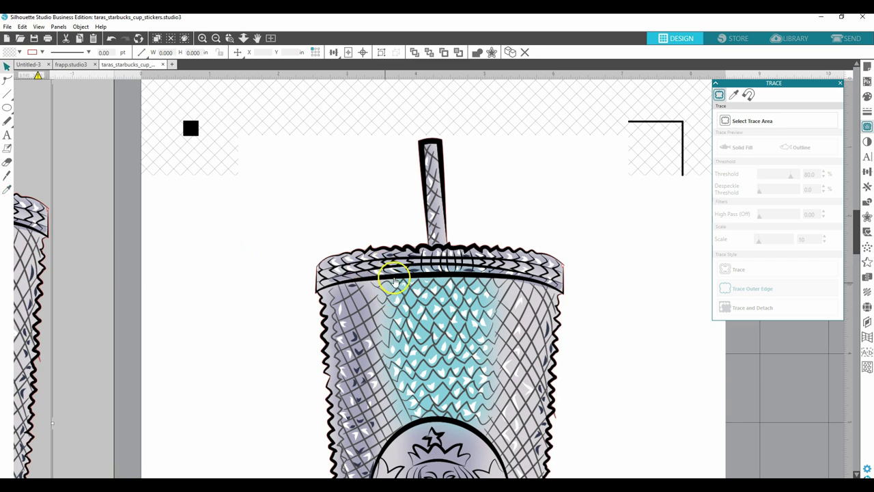
Move the cup image aside to examine its complete traced outline, and undo the move
left_click_drag(523, 253, 255, 268)
left_click(496, 390)
scroll(494, 369, "down", 3)
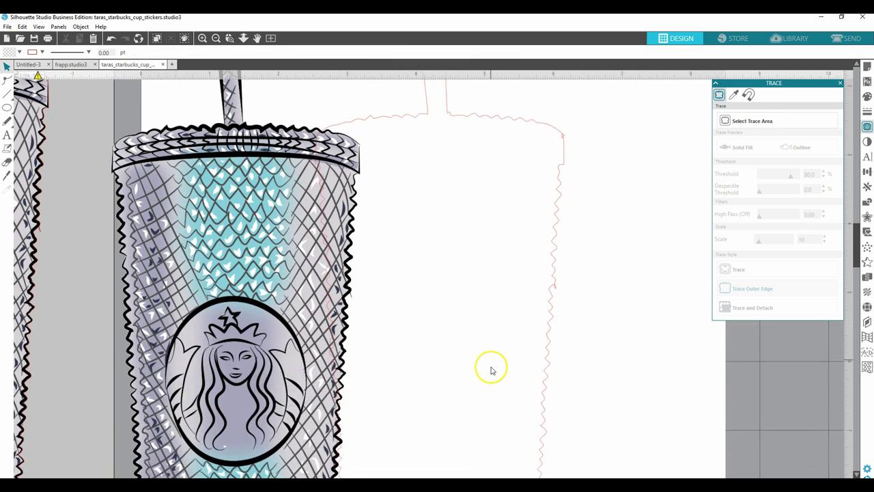
scroll(492, 370, "down", 6)
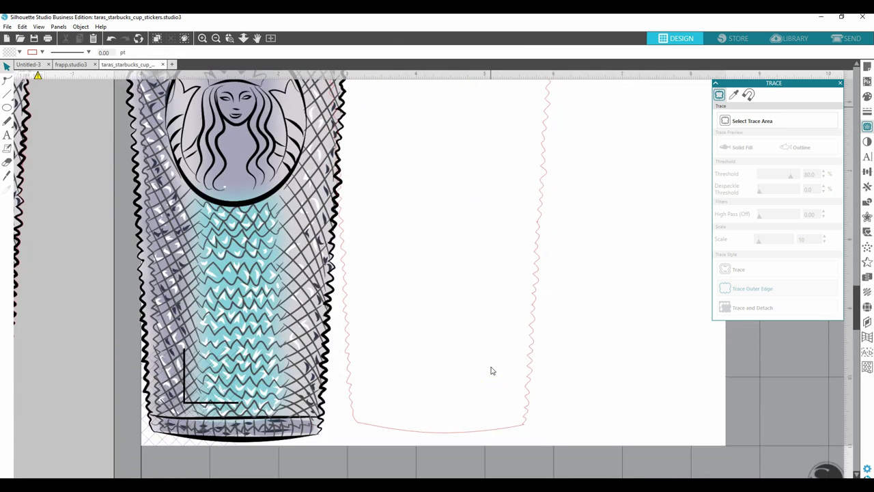
scroll(490, 370, "down", 1)
scroll(490, 371, "up", 3)
scroll(491, 371, "up", 5)
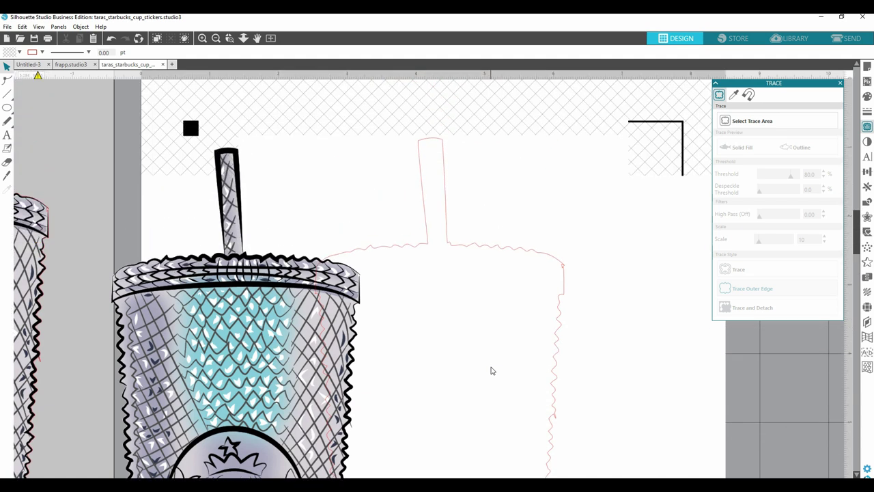
left_click(108, 37)
left_click(108, 37)
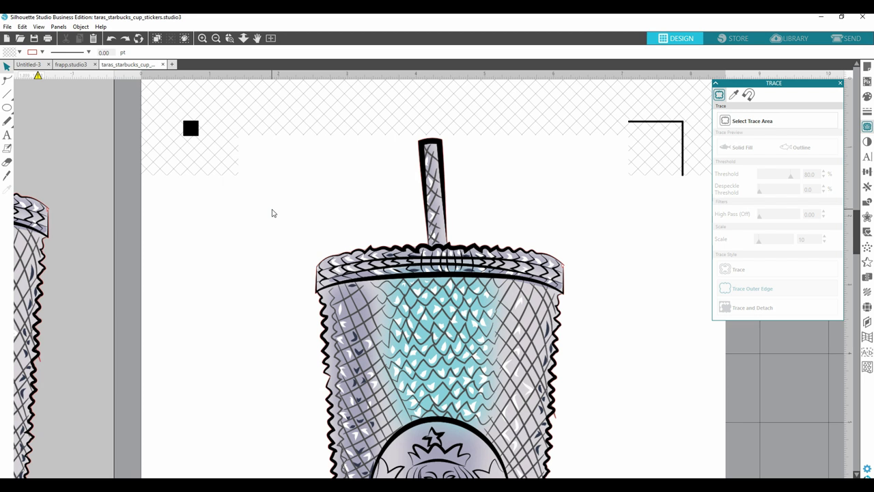
left_click(272, 200)
left_click(444, 186)
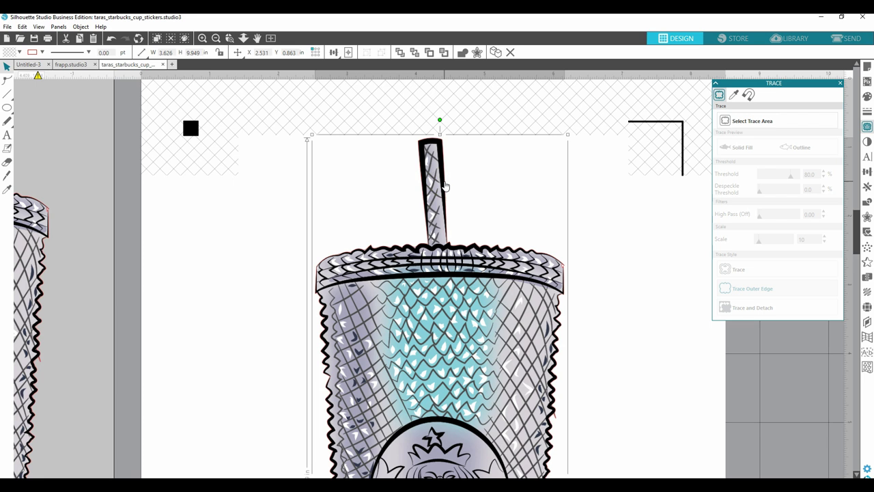
left_click(446, 176)
left_click(443, 172)
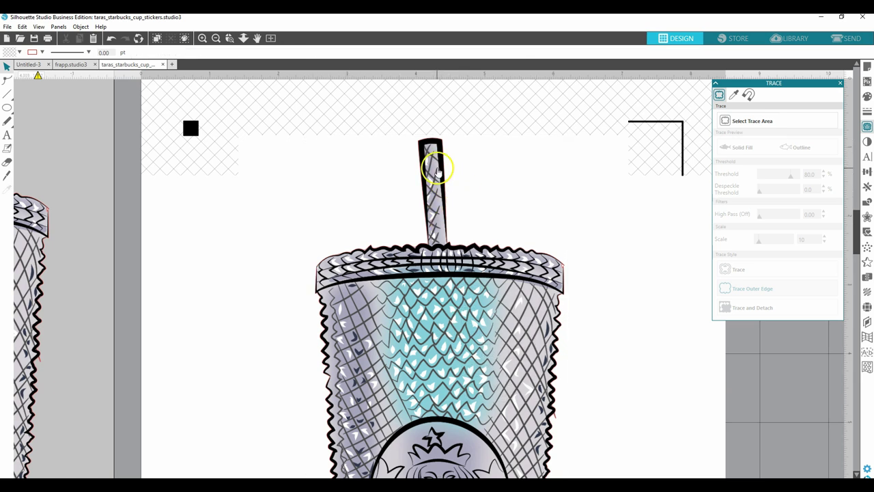
left_click(444, 158)
right_click(444, 158)
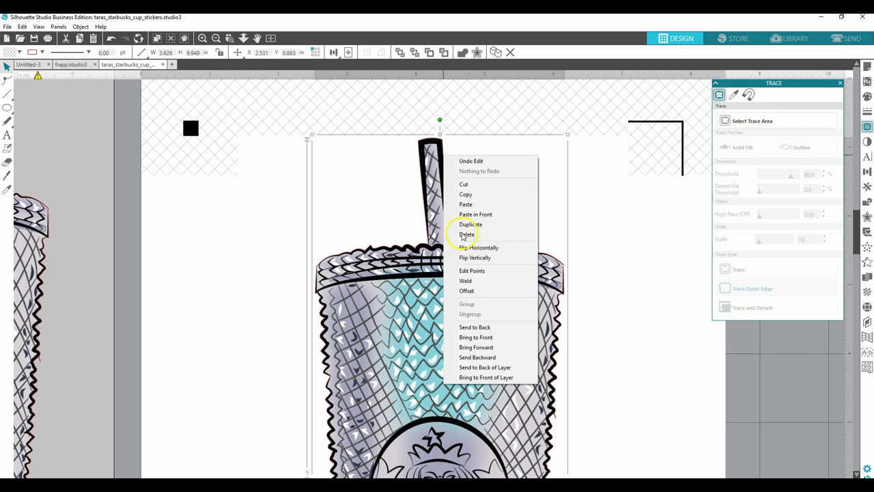
left_click(424, 106)
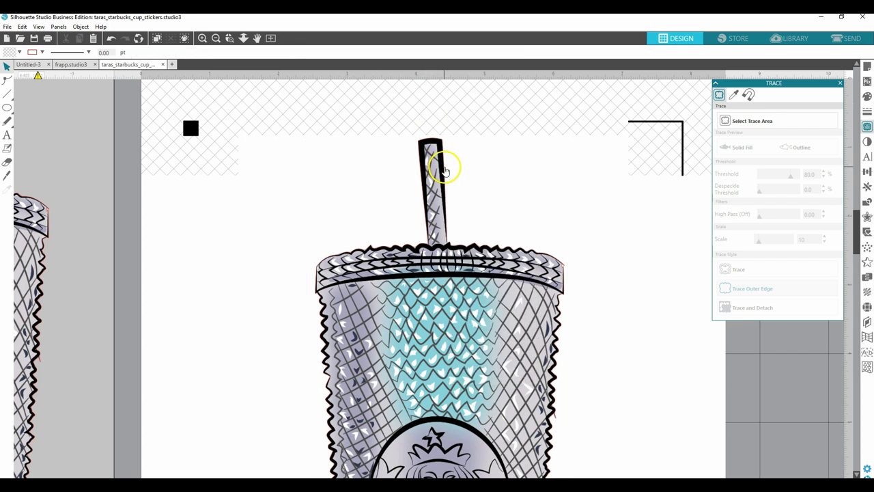
Offset the cup's traced outline outward by 0.125 in and delete the original inner trace line
left_click(444, 170)
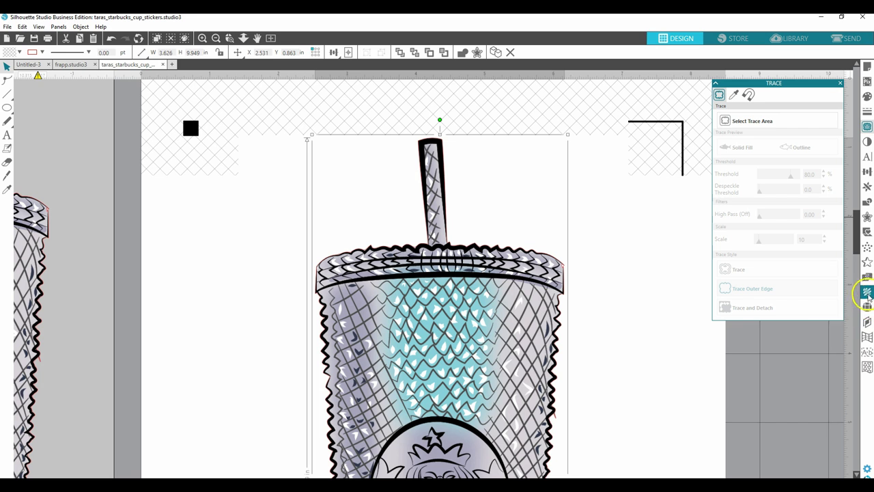
left_click(867, 217)
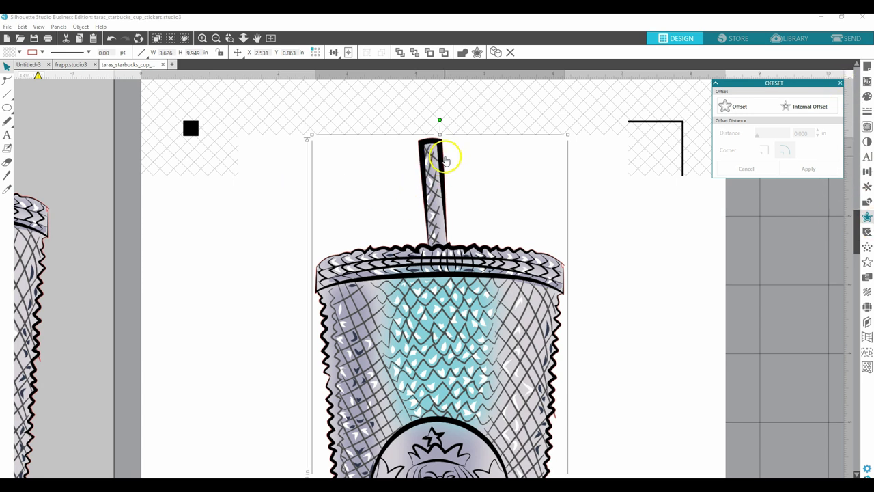
left_click(649, 218)
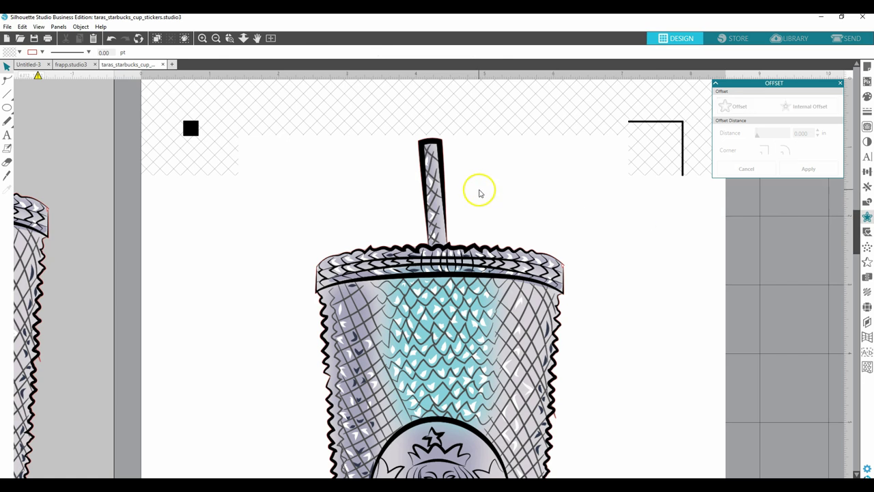
right_click(444, 179)
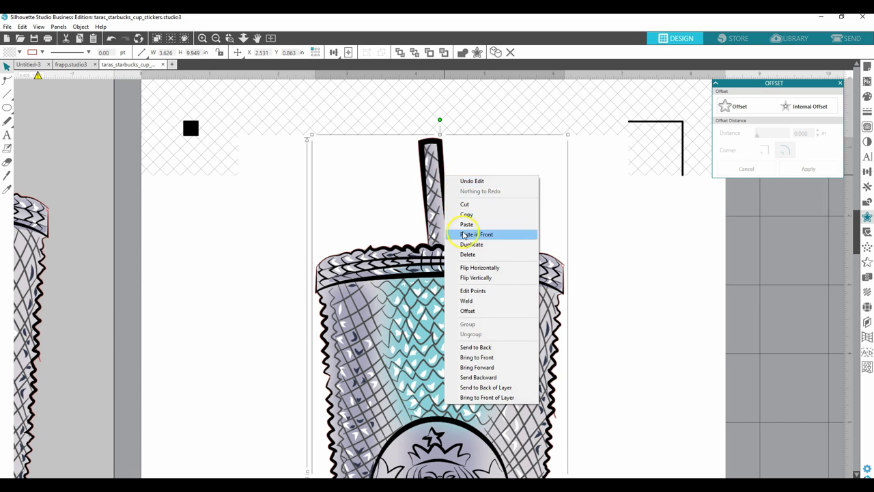
left_click(476, 310)
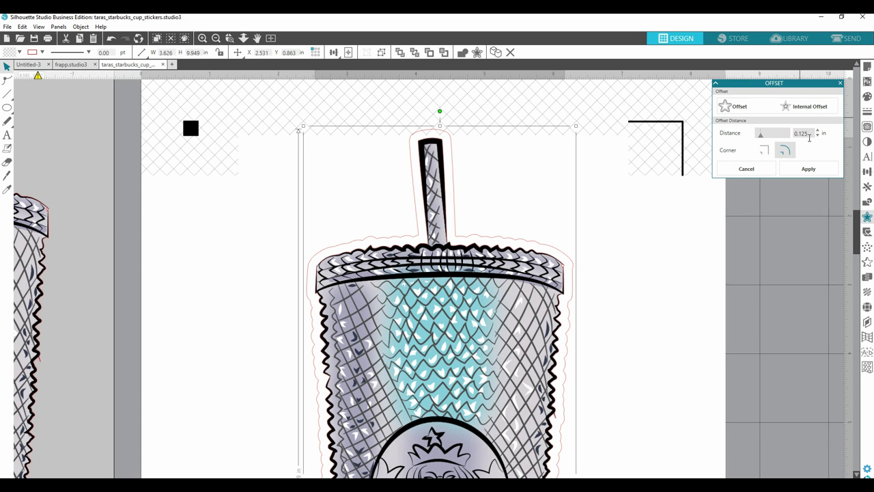
left_click(811, 170)
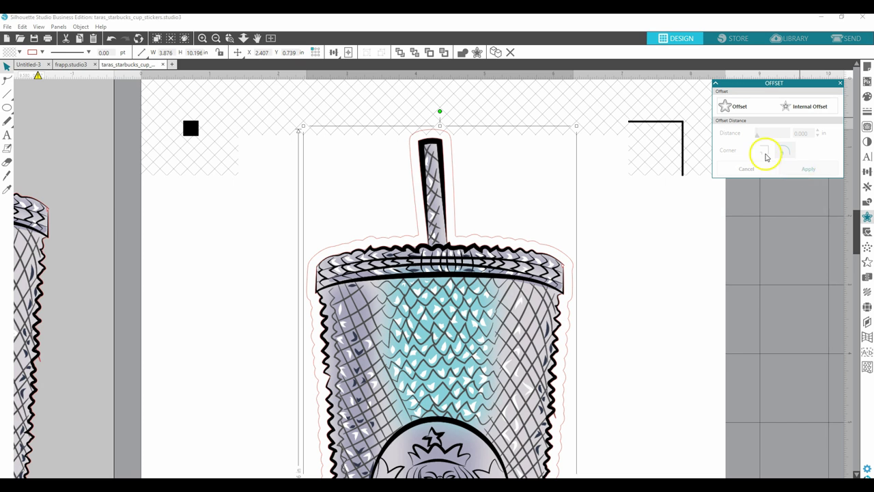
left_click(633, 285)
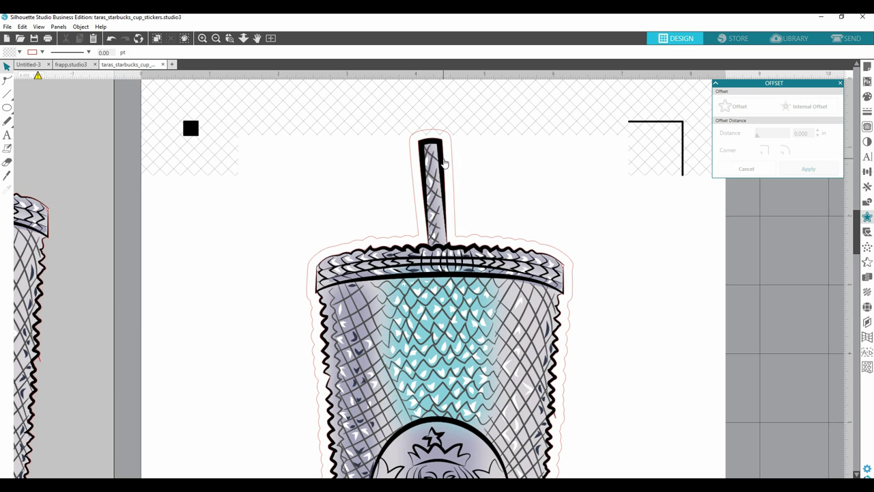
left_click_drag(444, 163, 552, 139)
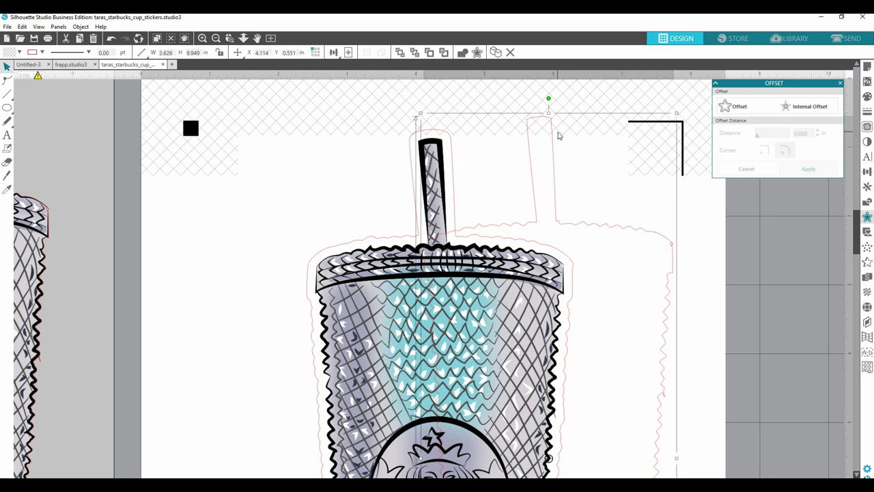
key("Delete")
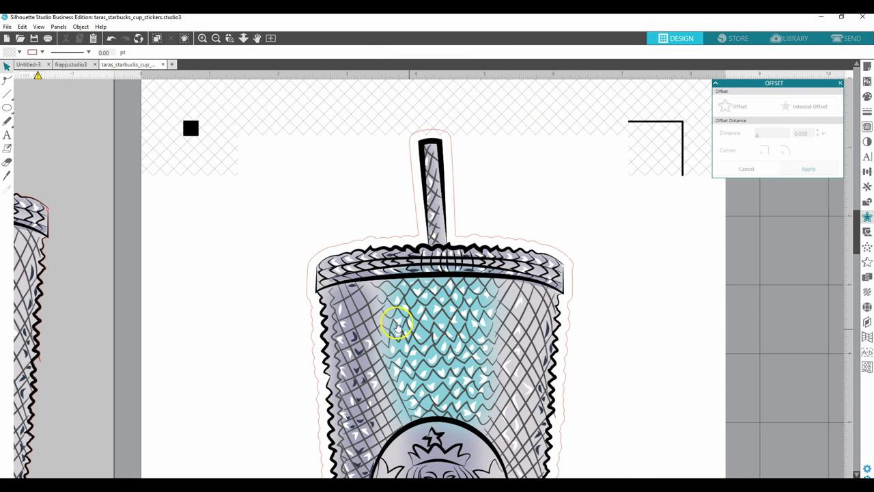
Group the cup image on the page with its offset outline
left_click_drag(348, 209, 492, 308)
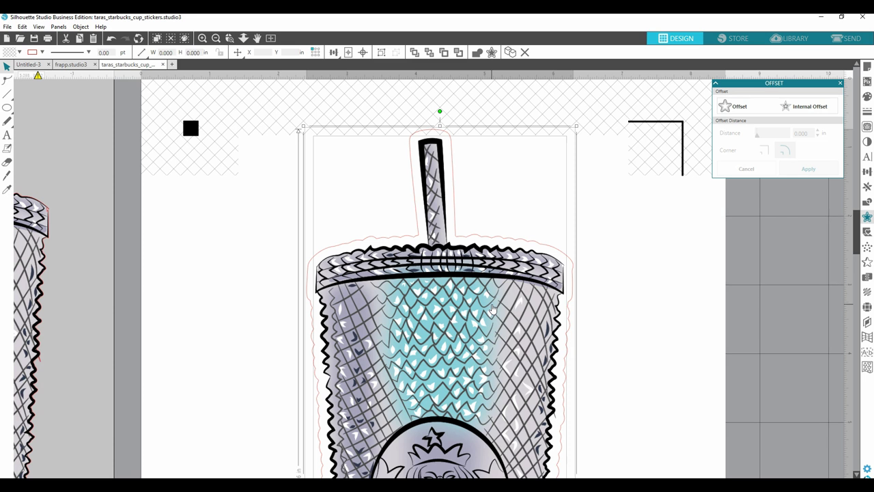
key("i")
key("v")
left_click(81, 27)
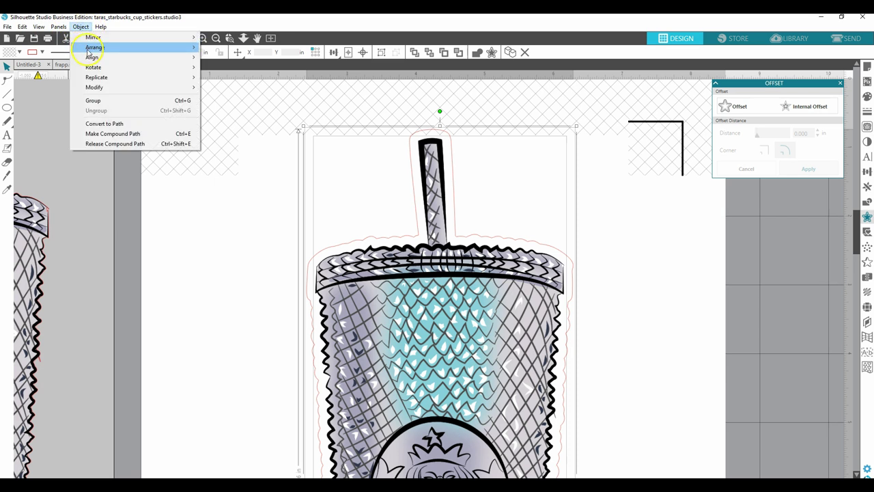
left_click(107, 100)
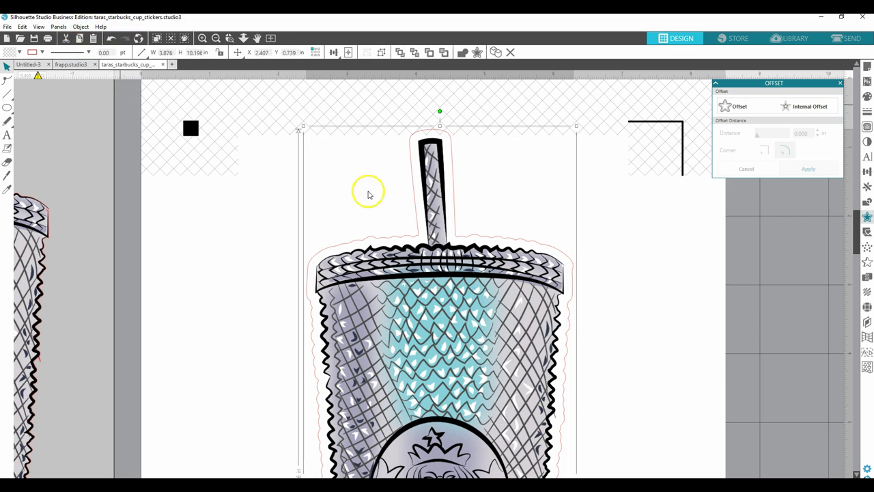
Move the grouped cup and outline to about X 0.639 in, Y 0.362 in, over the hatched area beside the square registration mark
mouse_move(433, 214)
left_mouse_down()
mouse_move(417, 201)
mouse_move(185, 201)
mouse_move(539, 220)
mouse_move(232, 218)
mouse_move(502, 263)
mouse_move(591, 226)
mouse_move(421, 231)
left_mouse_up()
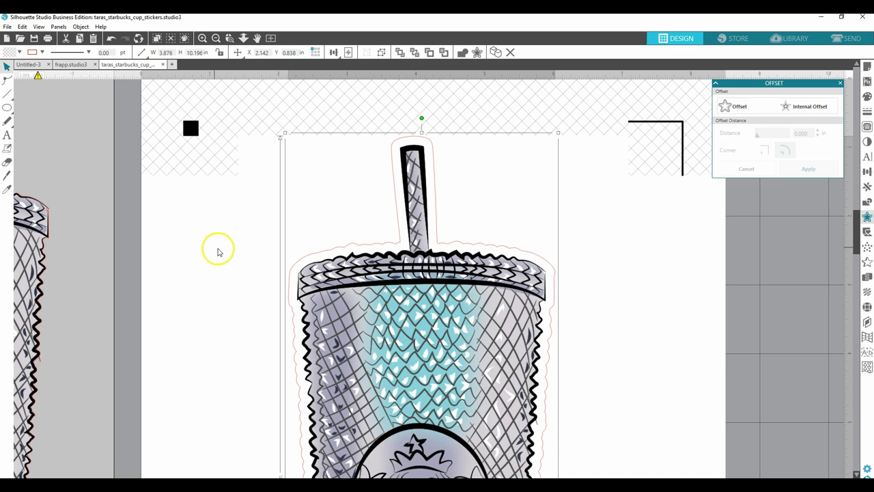
left_click_drag(473, 294, 369, 262)
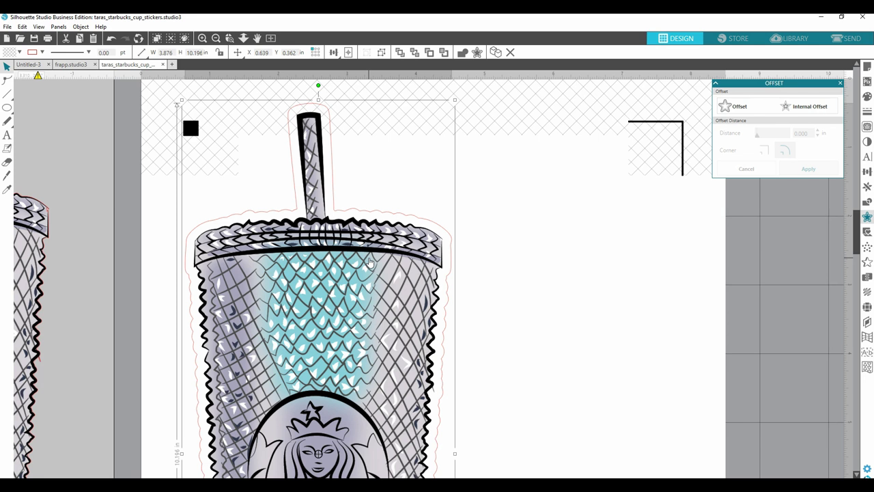
left_click(444, 278)
left_click(411, 314)
key("i")
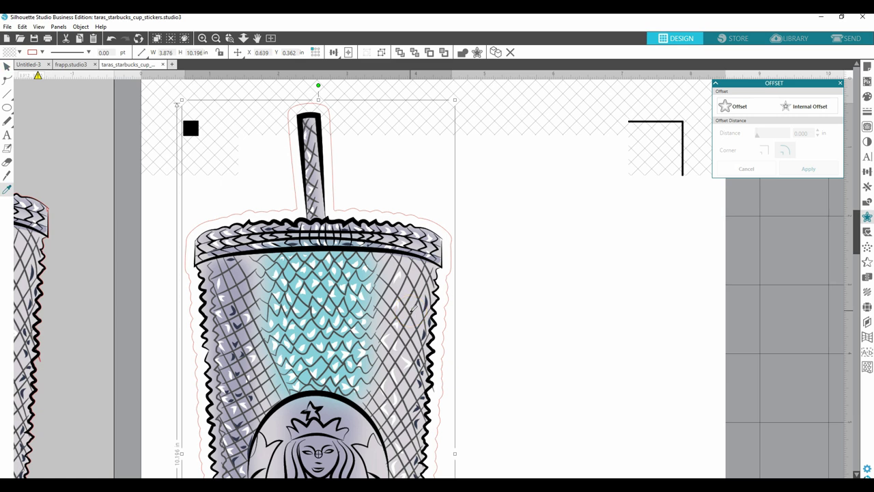
Duplicate the grouped cup, park the copy beside the page, and move the original to the middle of the page between the registration marks
key("ctrl+d")
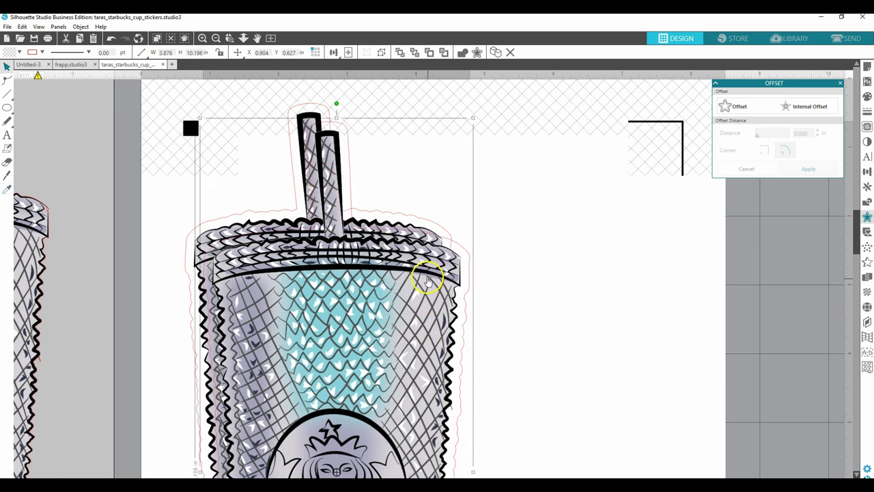
left_click_drag(428, 280, 43, 220)
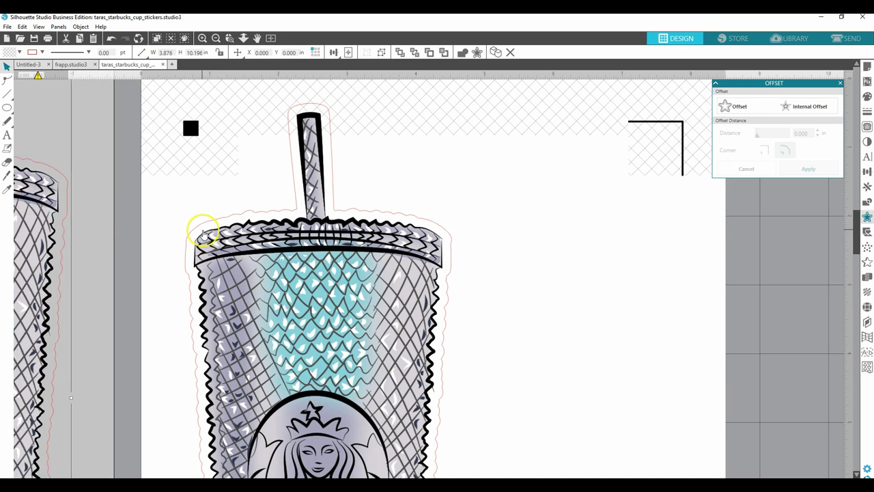
left_click_drag(227, 233, 398, 275)
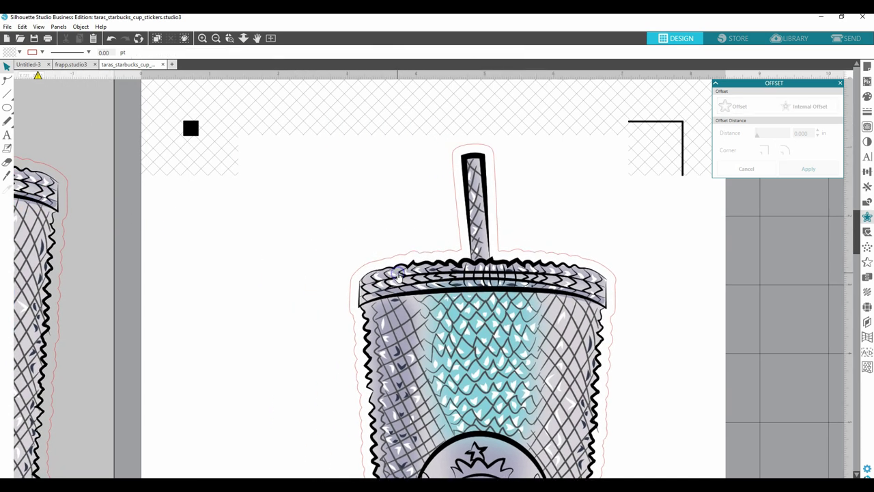
scroll(390, 275, "down", 5)
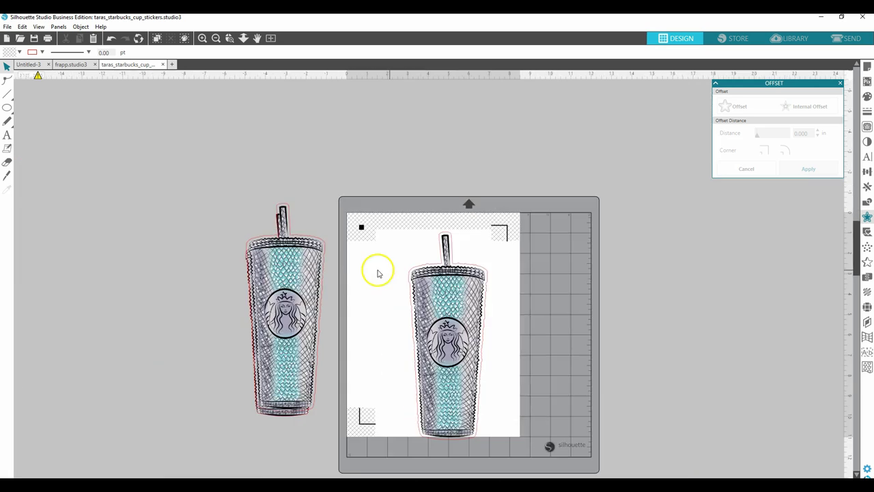
left_click_drag(416, 302, 403, 291)
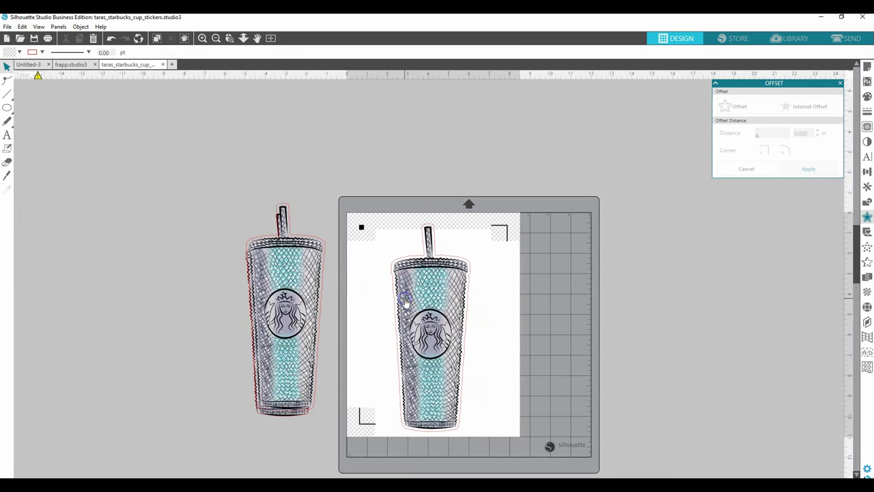
Separate the two overlapping cups beside the page, placing the grouped copy farther from the page
left_click(264, 253)
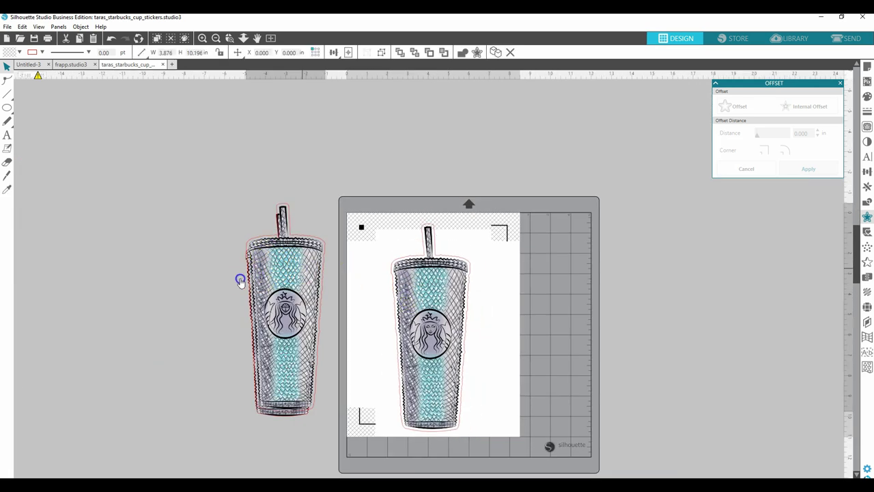
left_click_drag(240, 280, 220, 275)
left_click_drag(283, 265, 294, 256)
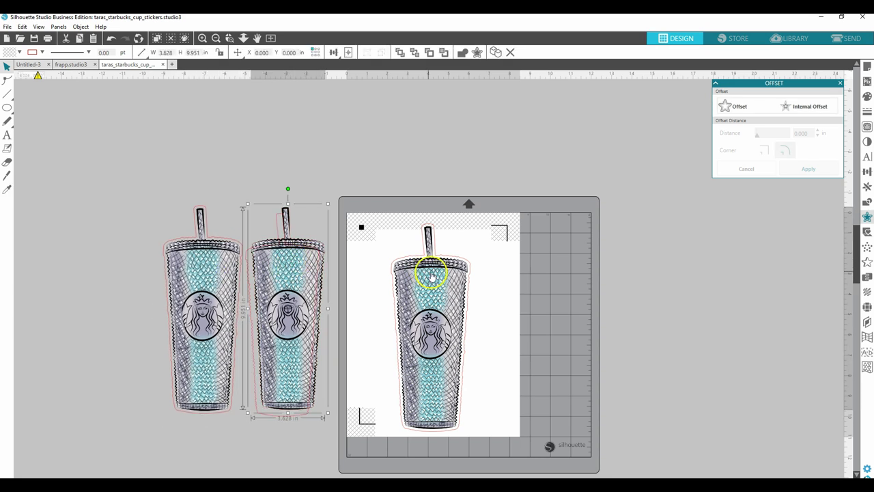
left_click(380, 179)
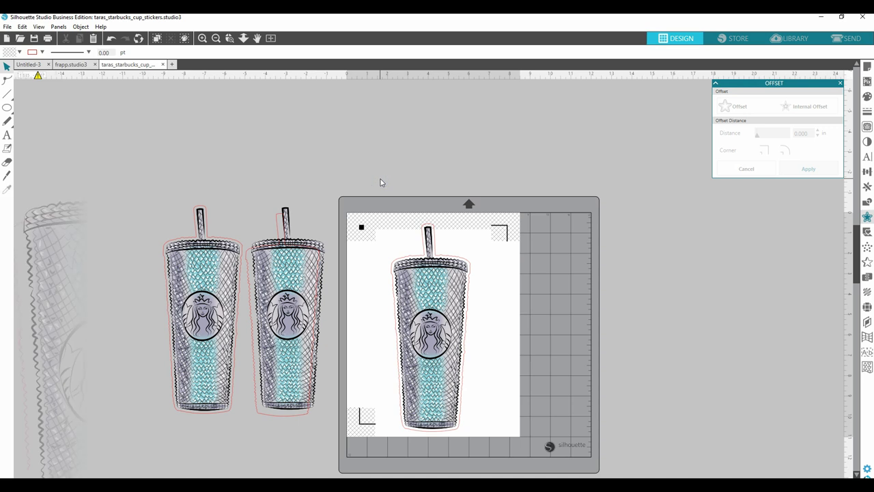
Move the loose cup image beside the page back over its traced outline and align the two to center and middle
scroll(380, 183, "up", 4)
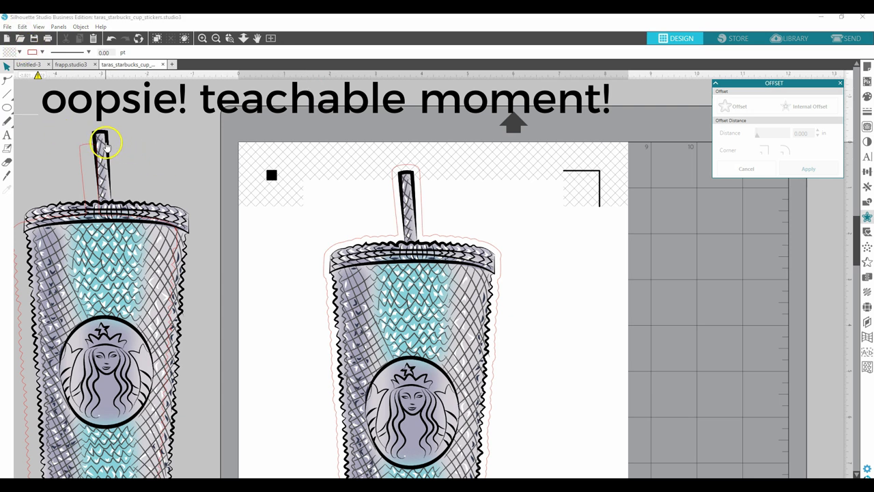
left_click_drag(107, 140, 97, 159)
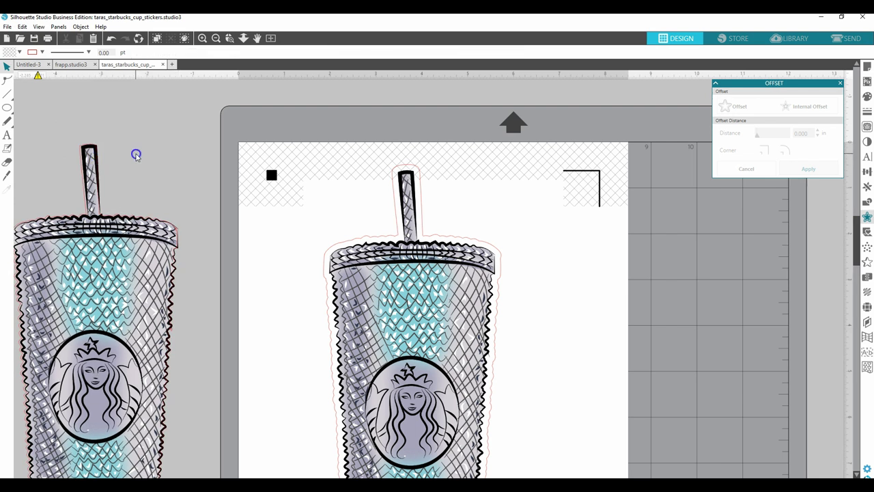
left_click(64, 182)
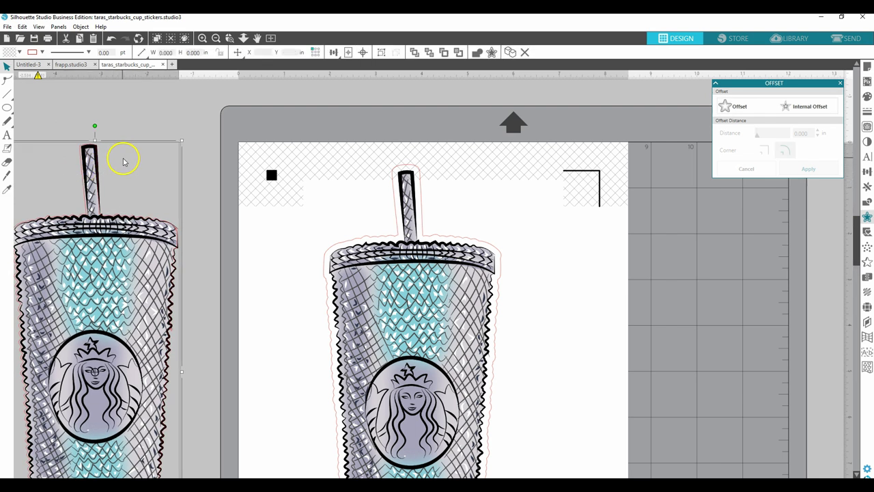
left_click(333, 53)
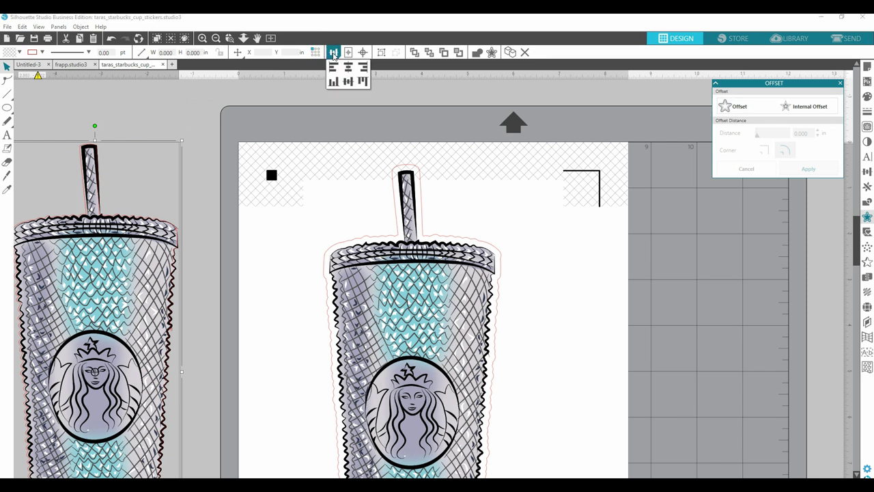
left_click(332, 69)
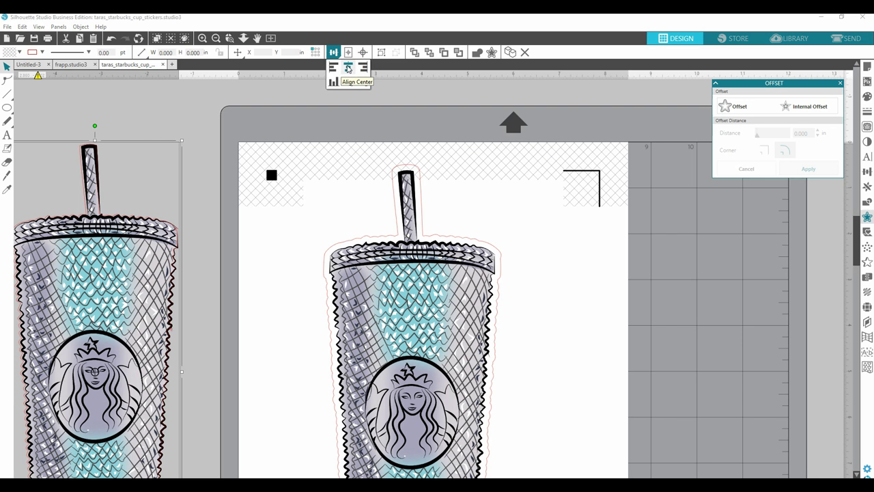
left_click(348, 68)
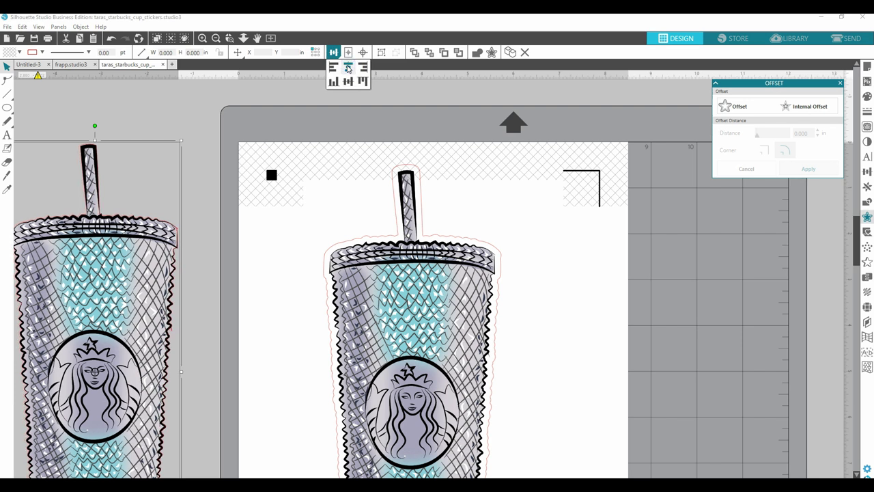
left_click(348, 81)
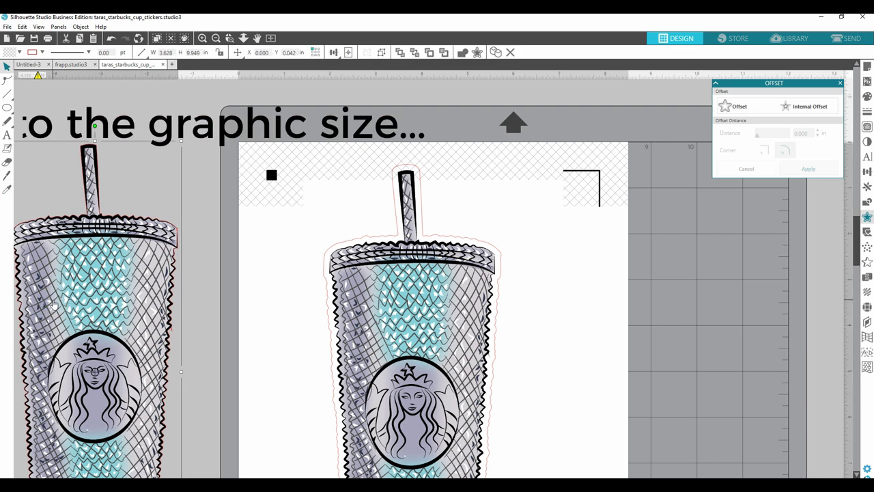
left_click(230, 175)
left_click(270, 244)
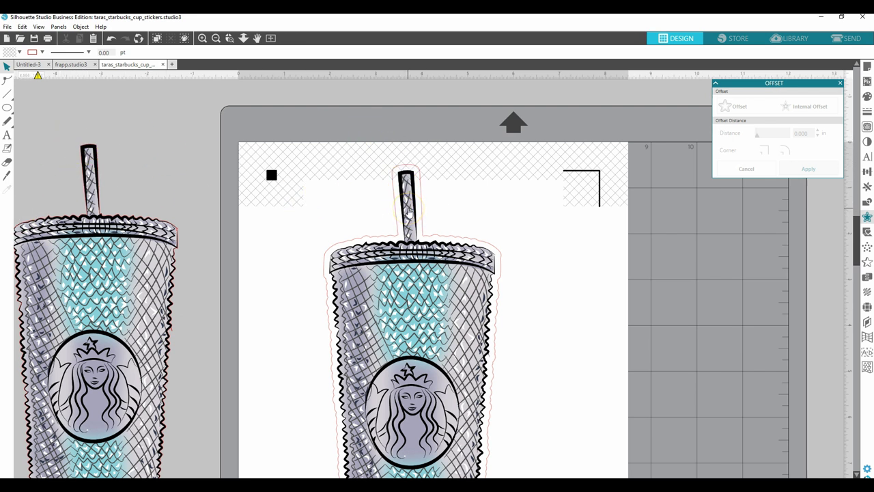
Move the grouped cup and outline around the page, leaving them at about X 1.227 in, Y 0.291 in
left_click_drag(407, 209, 453, 211)
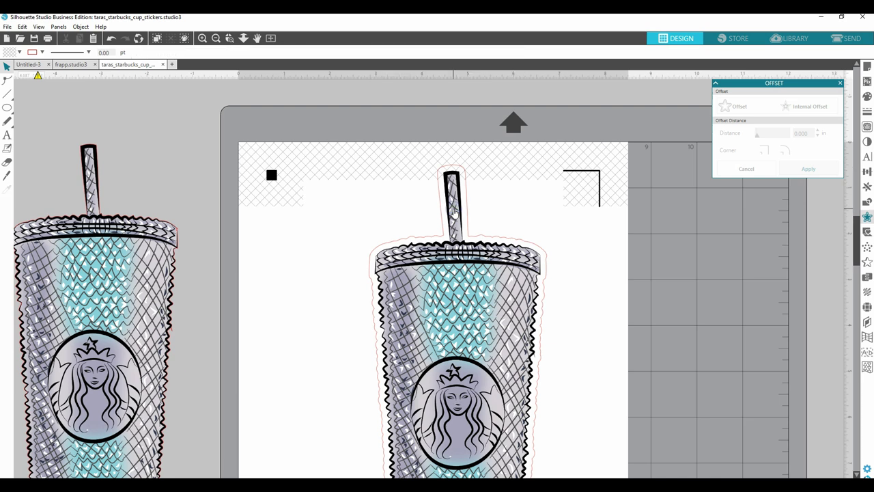
left_click_drag(454, 212, 425, 200)
left_click(305, 222)
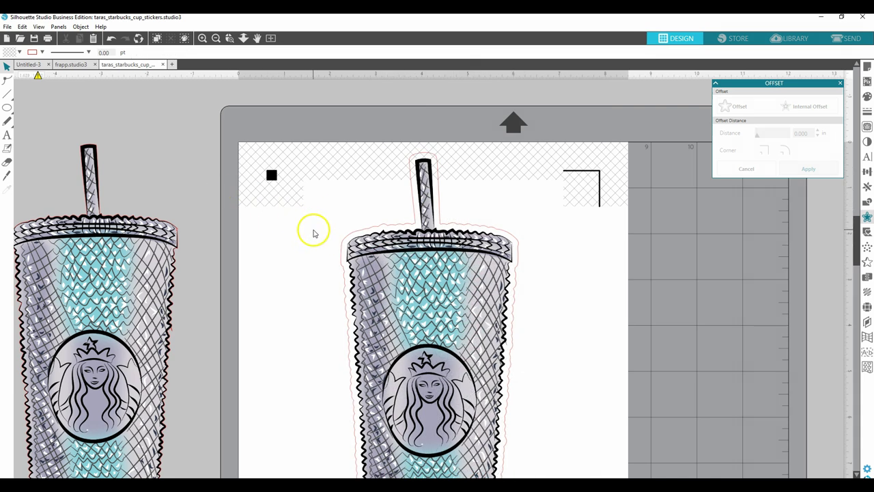
left_click_drag(420, 183, 373, 171)
left_click(408, 192)
left_click(373, 171)
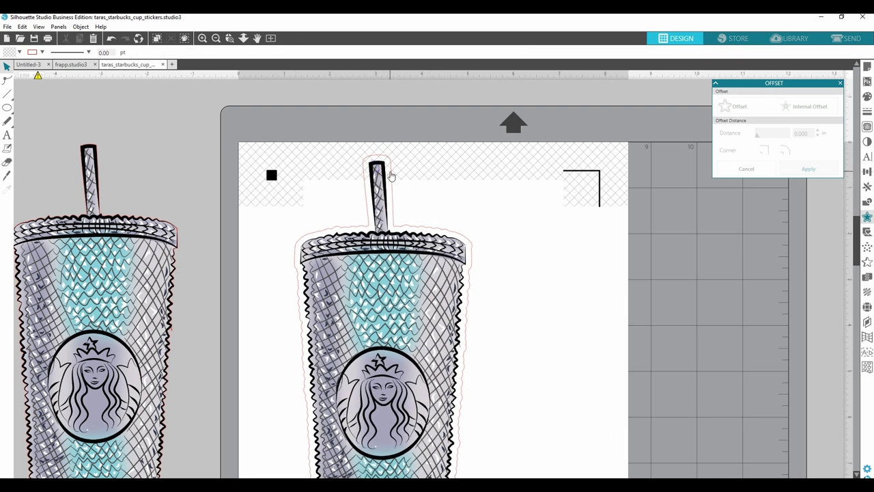
Shrink the grouped cup and outline proportionally to about 1.435 by 3.776 in, keeping them inside the page
left_click(373, 171)
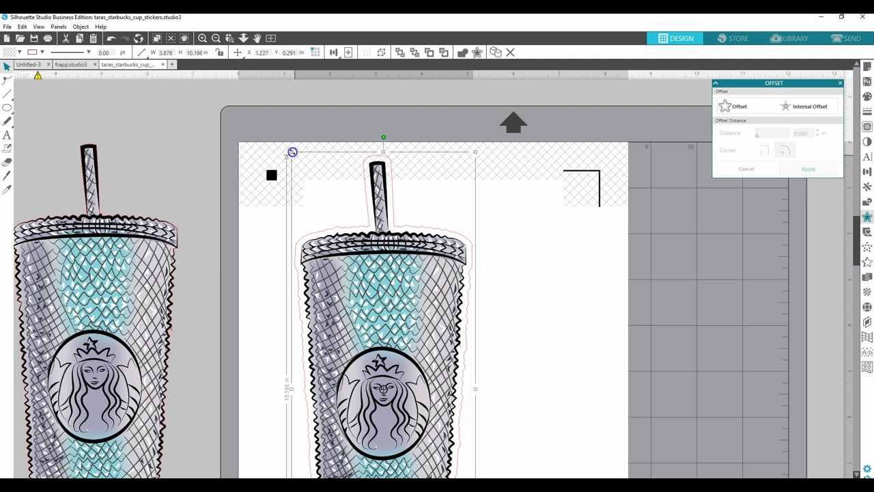
left_click_drag(293, 151, 440, 335)
left_click(418, 390)
left_click(381, 326)
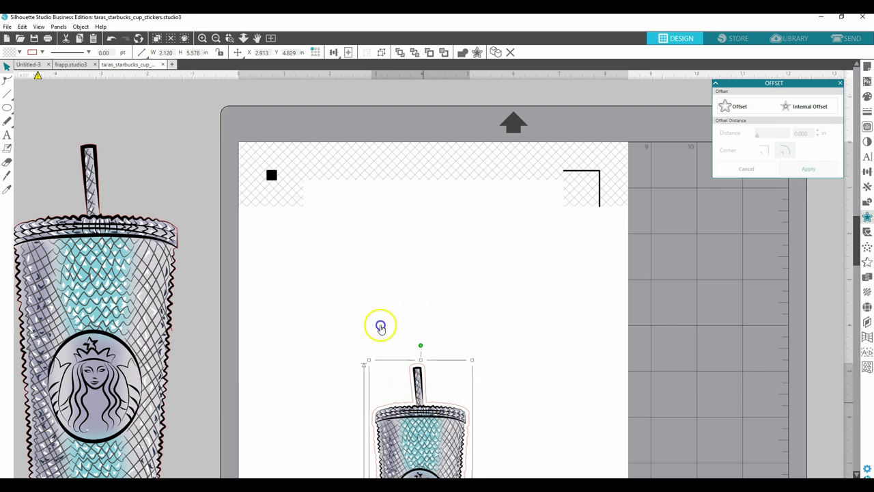
left_click_drag(410, 396, 340, 234)
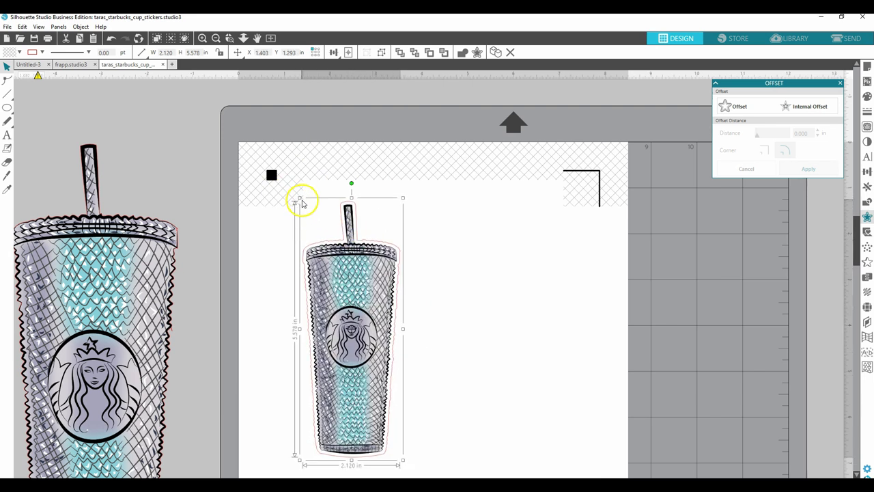
left_click_drag(302, 203, 330, 280)
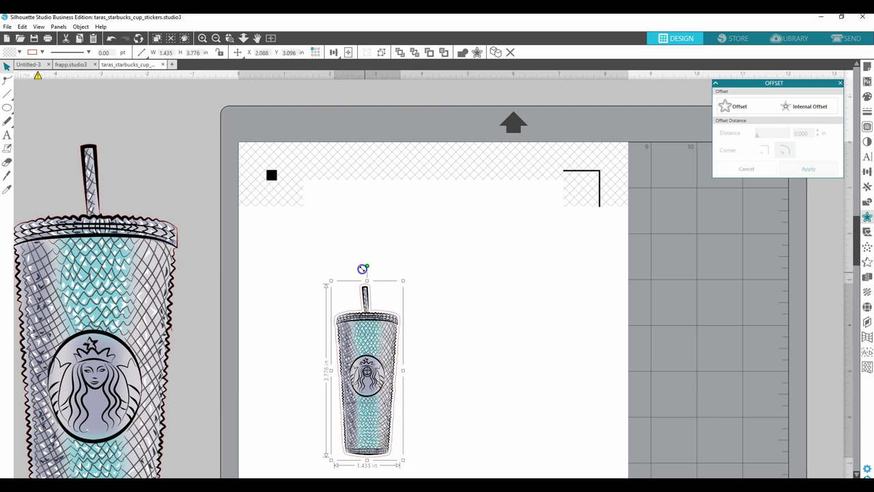
left_click(279, 236)
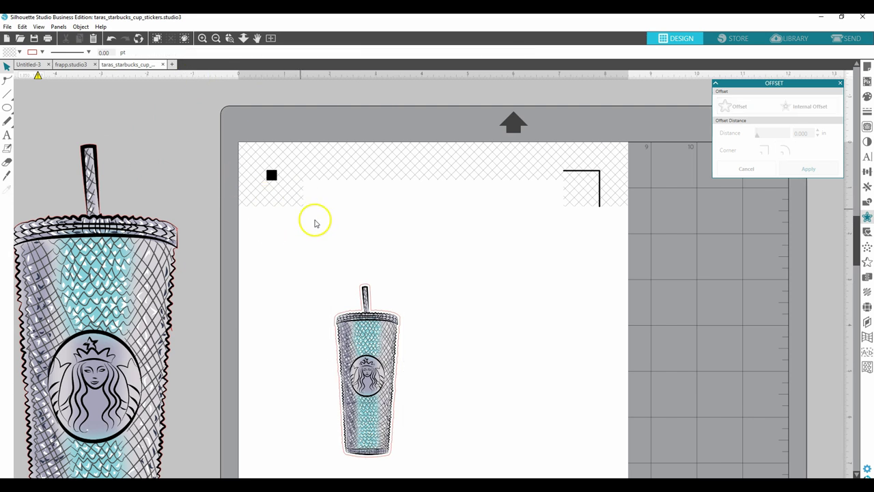
Lock the grouped cup's aspect ratio and move the cup to about X 1.850 in, Y 1.626 in
left_click(379, 334)
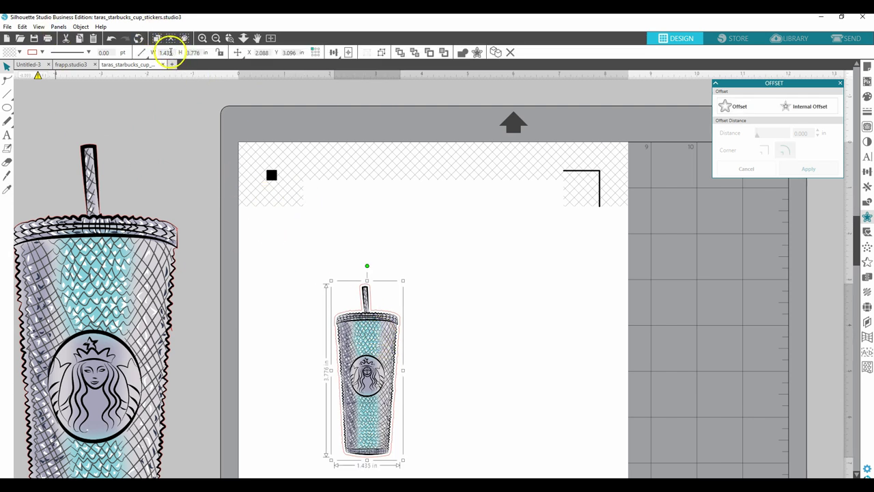
left_click(221, 54)
double_click(161, 52)
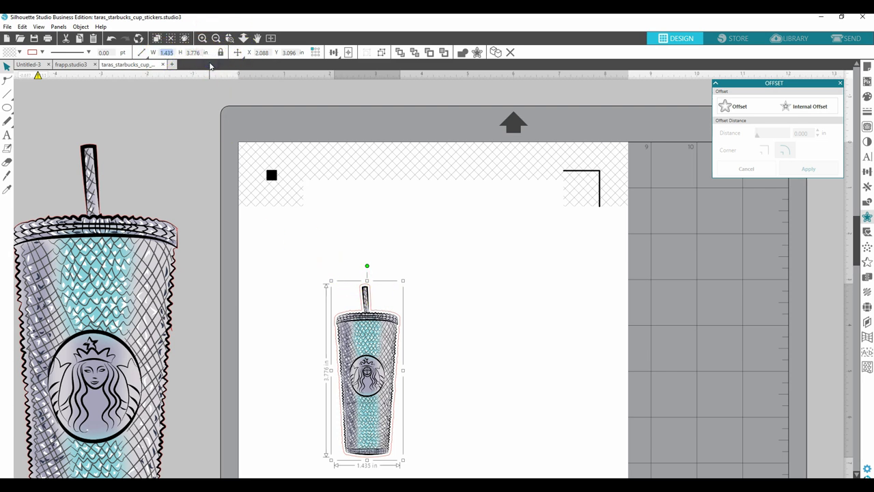
type("1")
key("Return")
left_click_drag(364, 339, 354, 271)
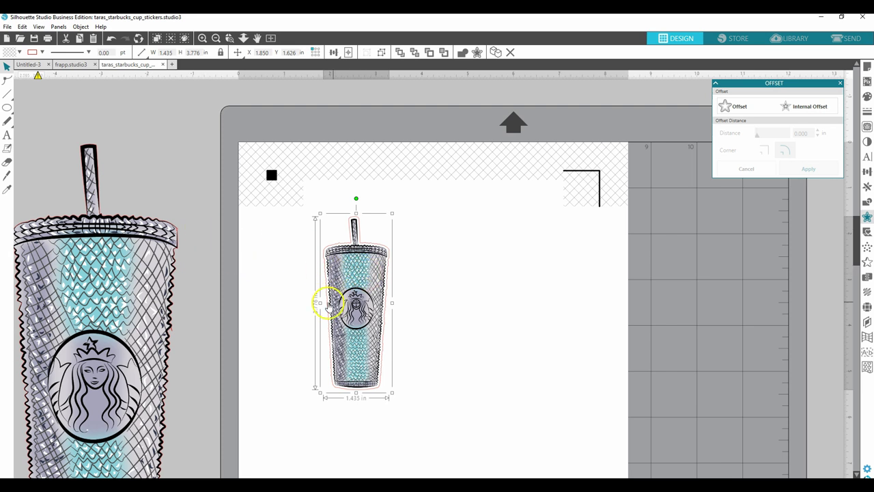
Unlock the aspect ratio, stretch the grouped cup's width to about 3.730 in and again to about 3.104 in, and undo each stretch
left_click(220, 52)
left_click_drag(393, 303, 499, 308)
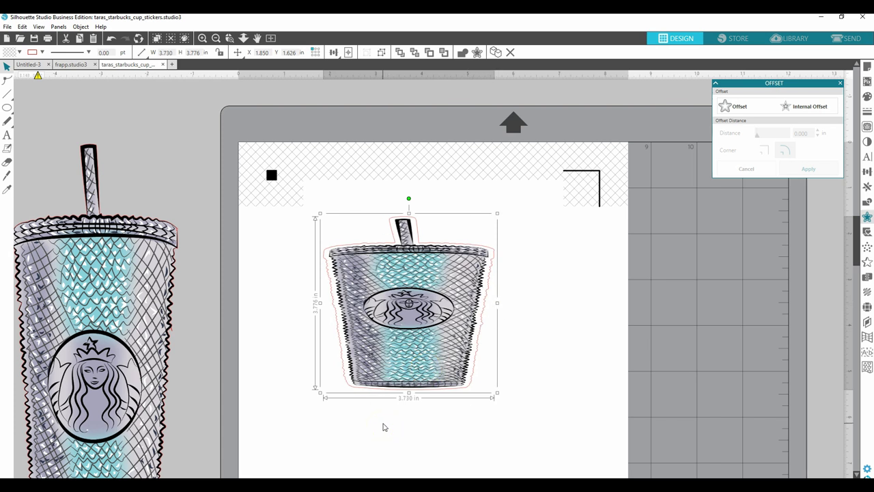
key("ctrl+z")
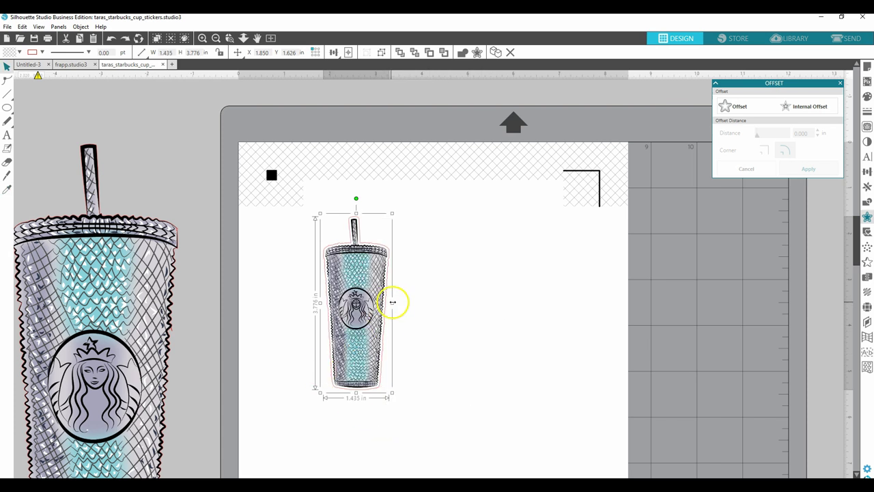
left_click_drag(393, 304, 468, 309)
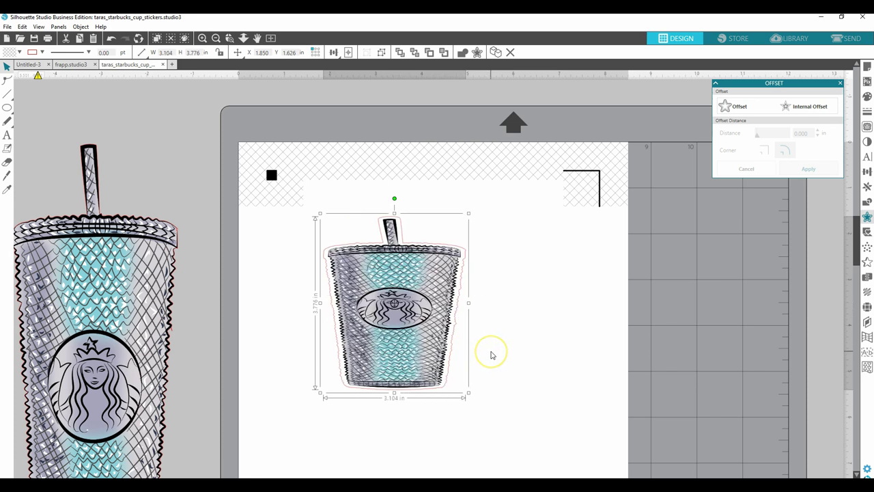
key("i")
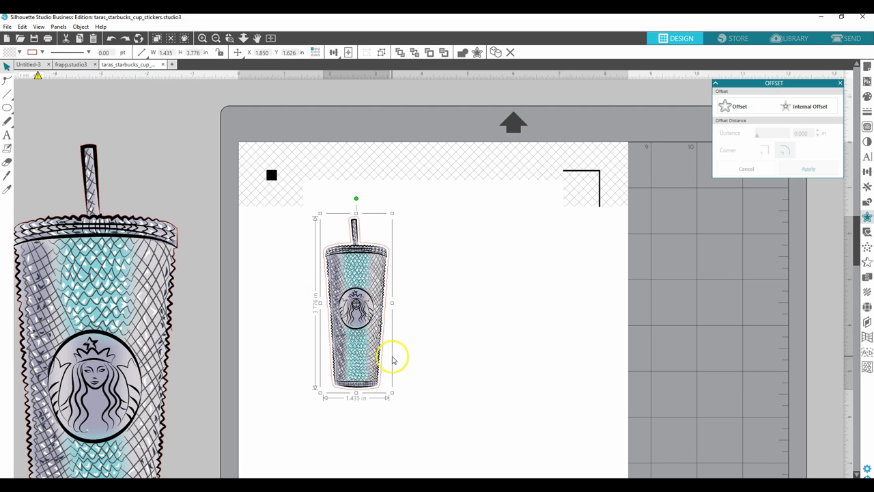
Try scaling the grouped cup proportionally larger and smaller from its lower corner, and restore its size
left_click_drag(393, 392, 447, 437)
left_click_drag(480, 399, 375, 349)
mouse_move(431, 378)
left_mouse_down()
mouse_move(455, 399)
mouse_move(440, 386)
left_mouse_up()
key("v")
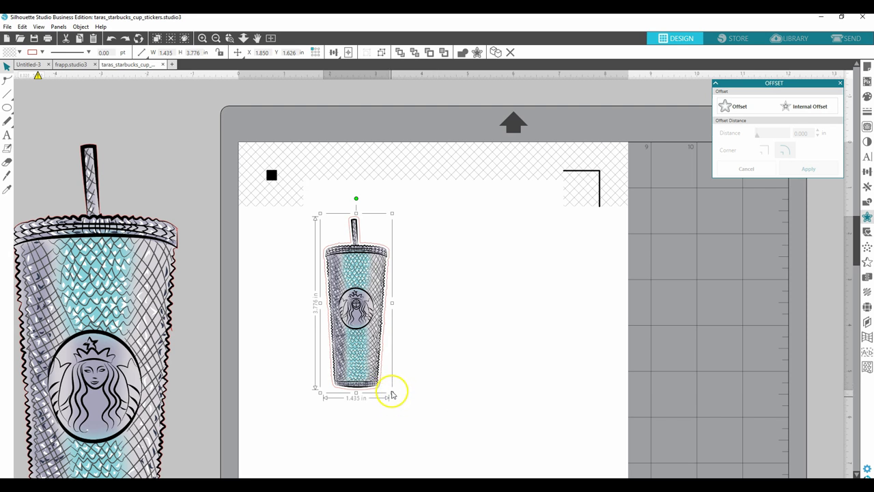
mouse_move(403, 407)
left_mouse_down()
mouse_move(443, 441)
mouse_move(389, 396)
mouse_move(371, 361)
mouse_move(401, 396)
mouse_move(404, 390)
left_mouse_up()
left_click(392, 393)
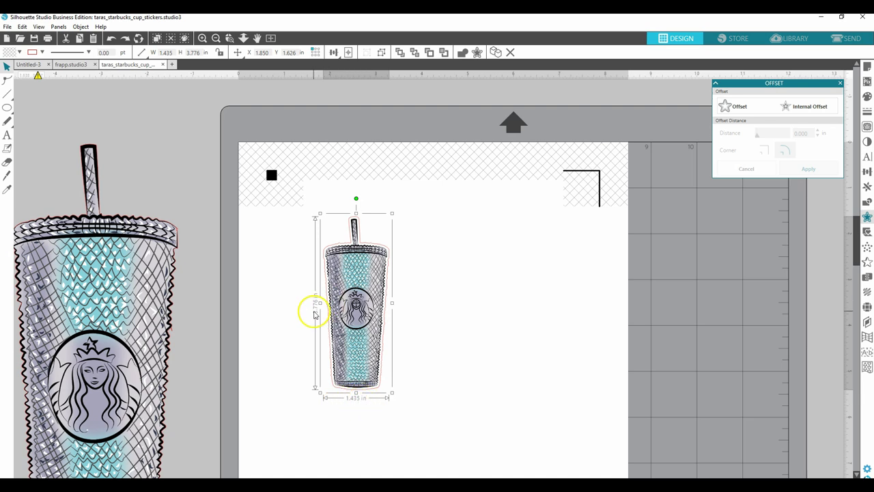
Examine the offset cut outline around the resized cup from the straw down to the base
scroll(312, 308, "up", 3)
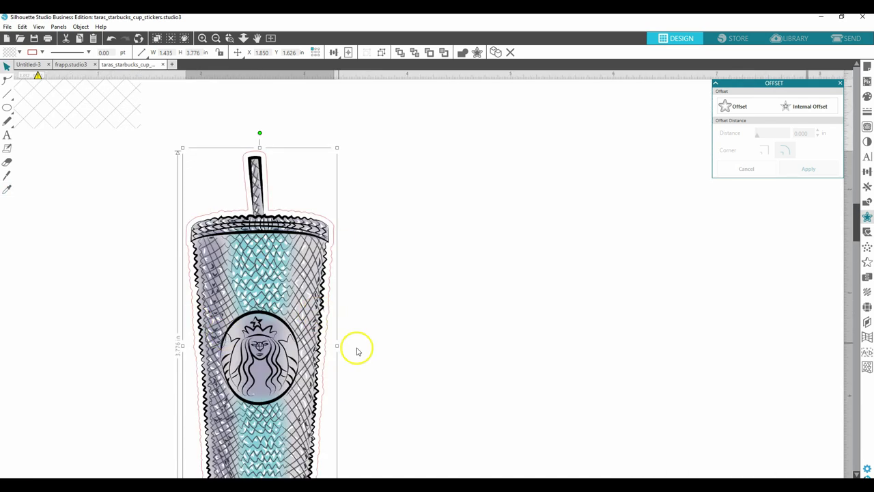
scroll(355, 349, "down", 2)
scroll(179, 286, "down", 1)
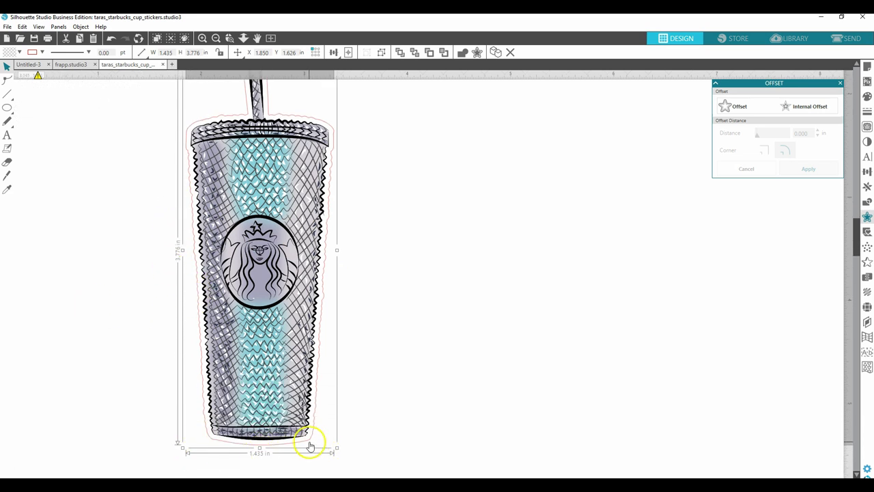
Lock the grouped cup's aspect ratio and set its width to 1 in
scroll(312, 416, "up", 1)
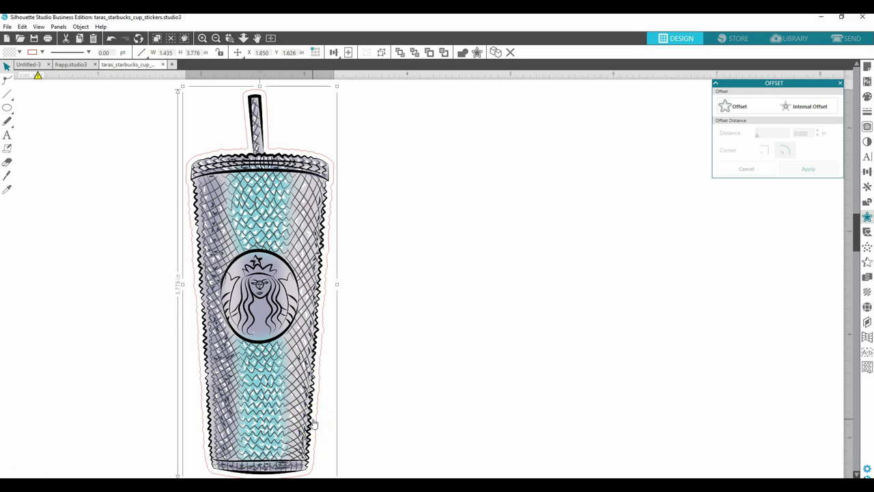
scroll(283, 390, "up", 2)
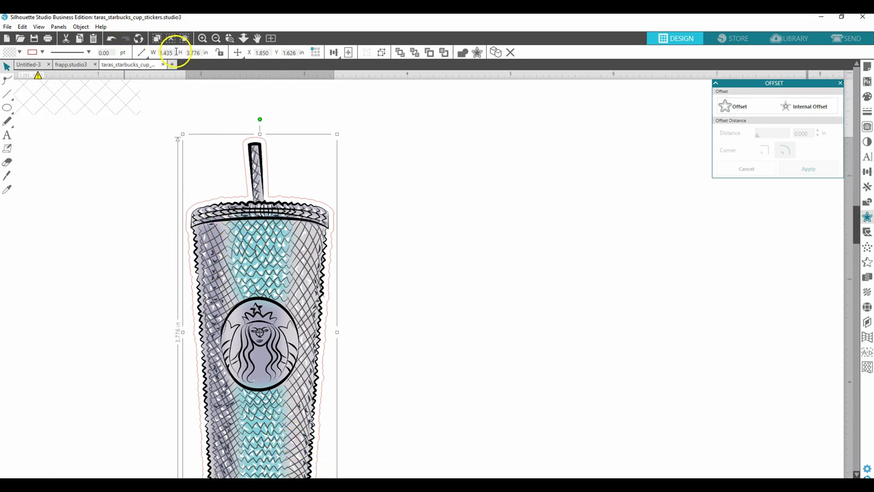
left_click(220, 53)
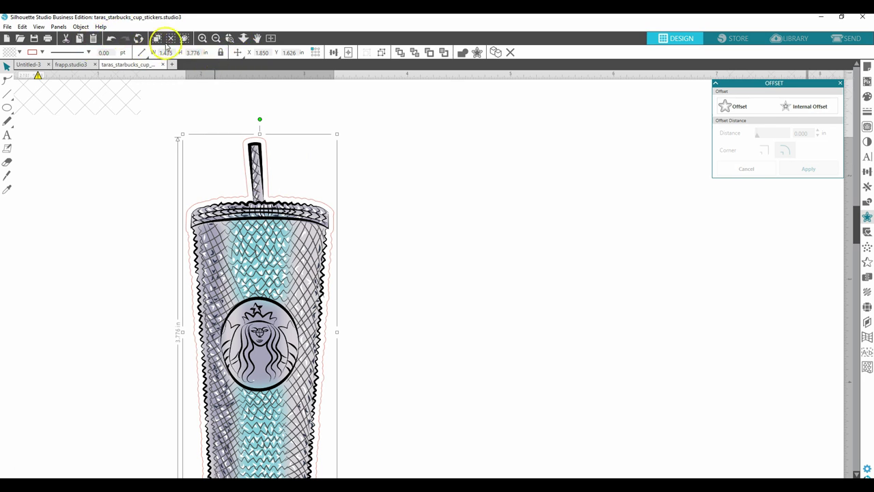
left_click(151, 56)
type("1")
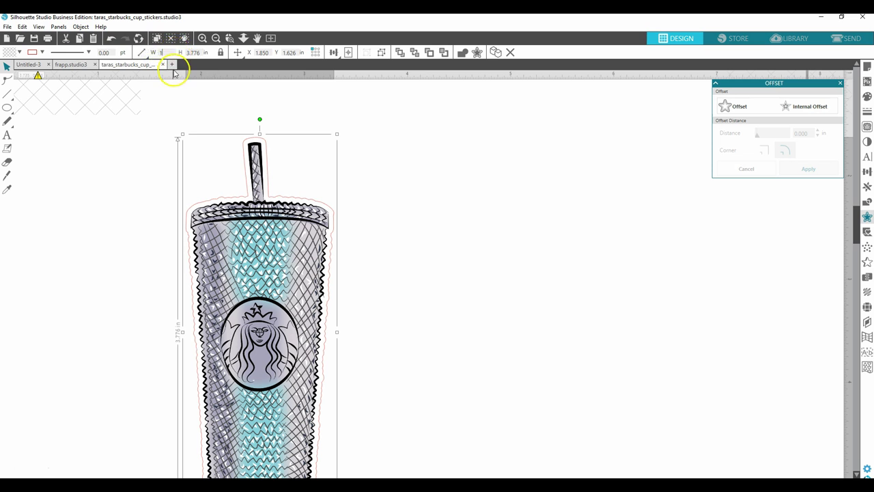
key("Return")
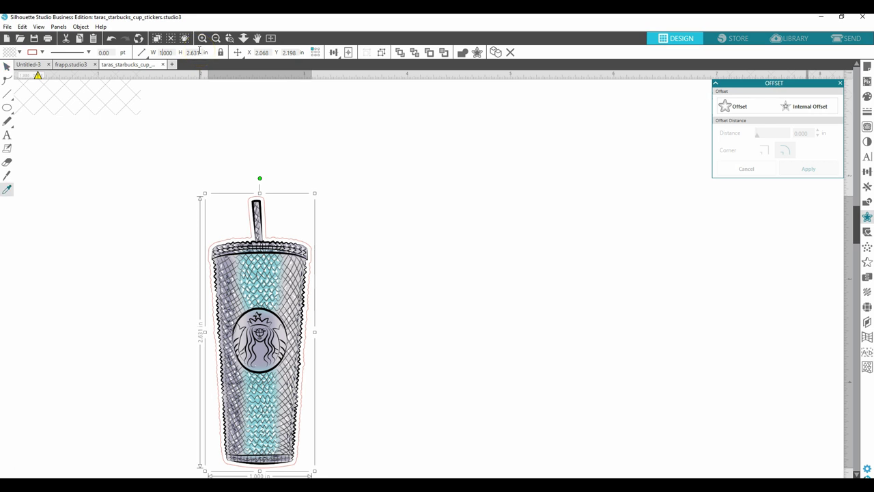
scroll(201, 72, "down", 3)
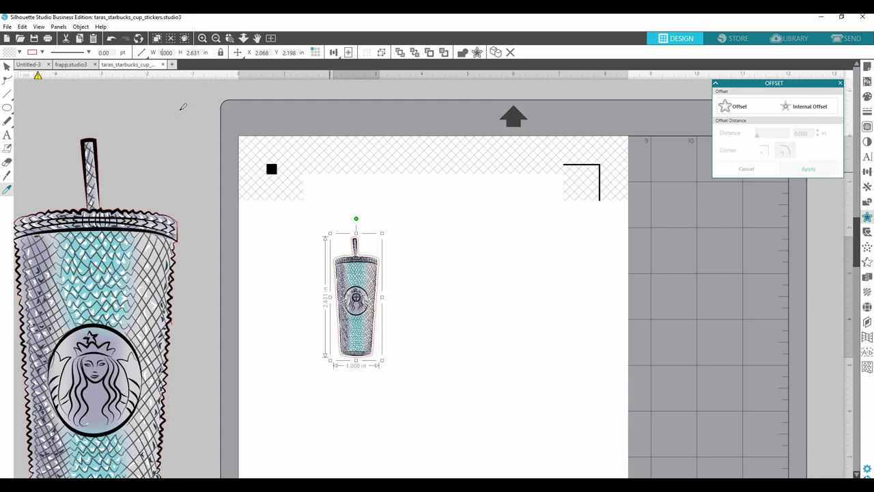
Set the grouped cup's height to 1 in with the proportions locked
key("v")
left_click(188, 120)
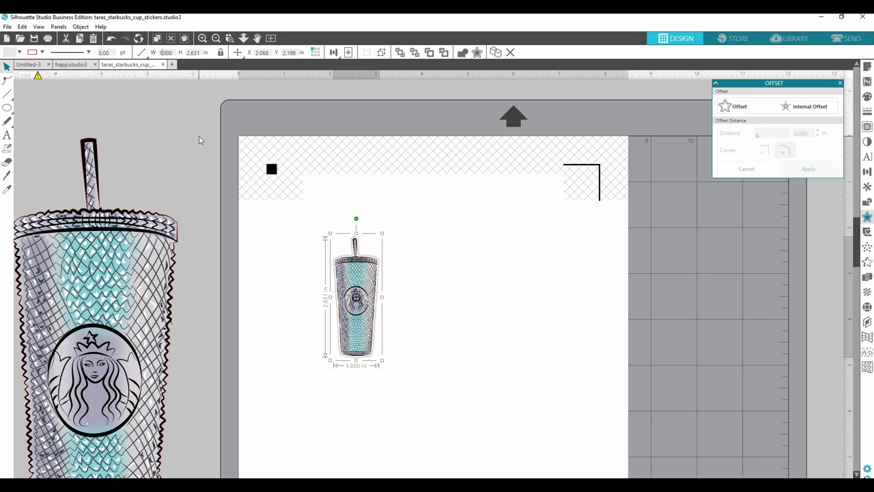
left_click(347, 314)
left_click(204, 52)
left_click_drag(181, 52, 204, 53)
left_click(196, 50)
type("1")
key("Return")
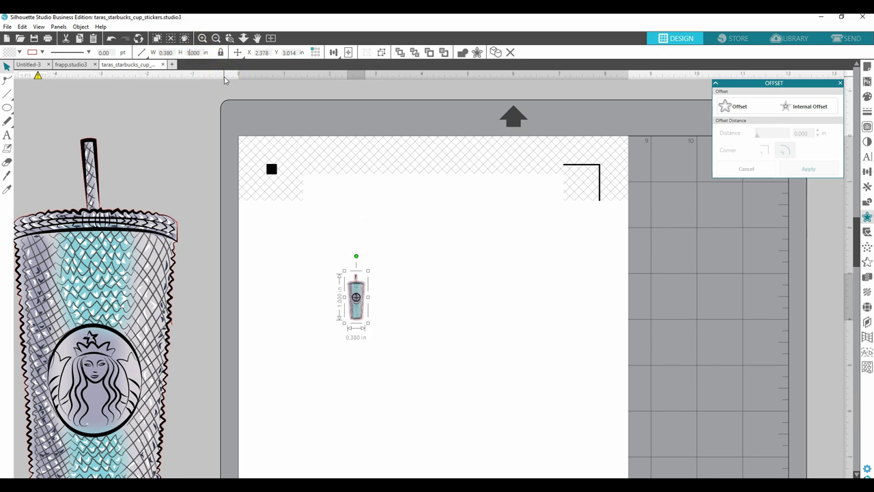
Move the small cup to the upper-left corner of the printable area, just beside the square registration mark's hatched zone, and deselect it
scroll(224, 80, "up", 3)
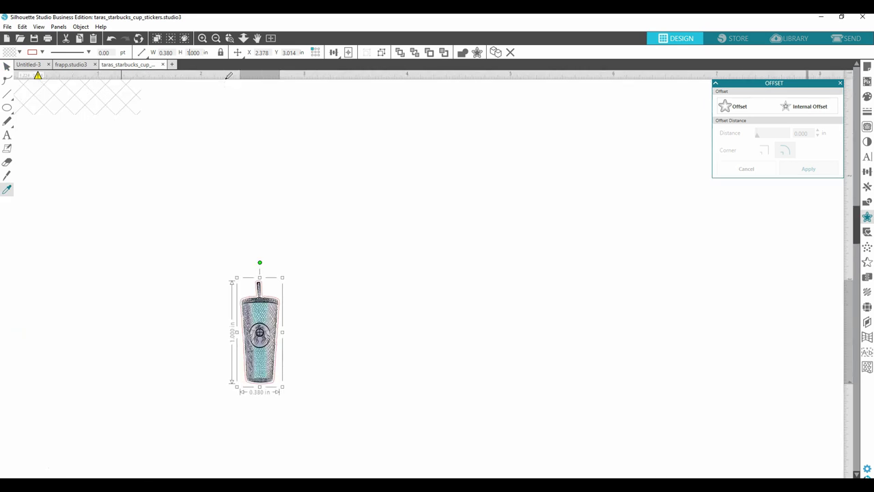
scroll(229, 75, "down", 2)
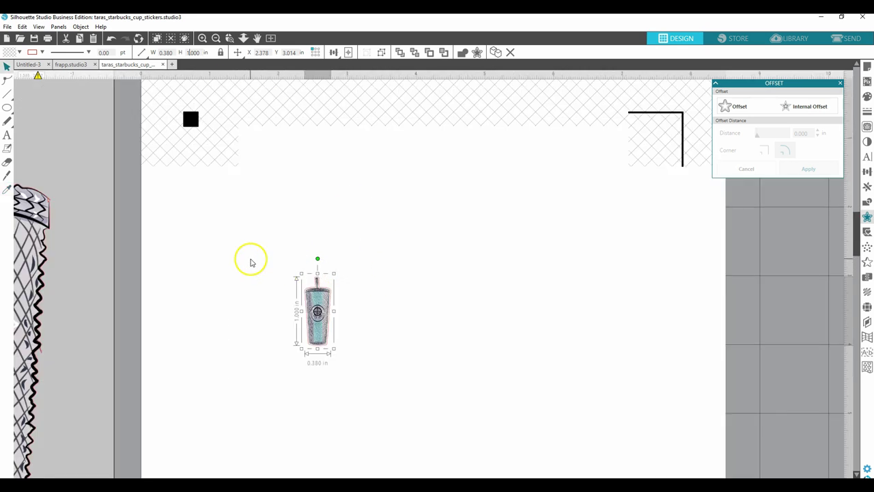
left_click(235, 288)
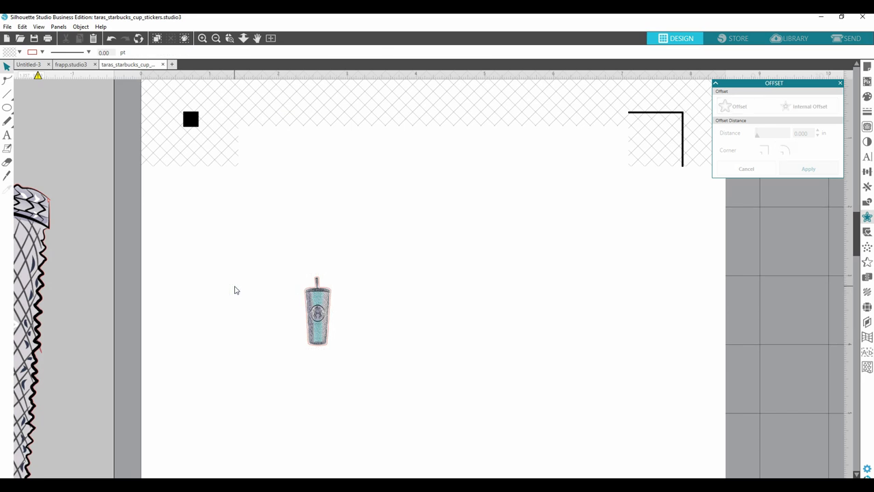
left_click_drag(316, 313, 259, 169)
left_click(281, 185)
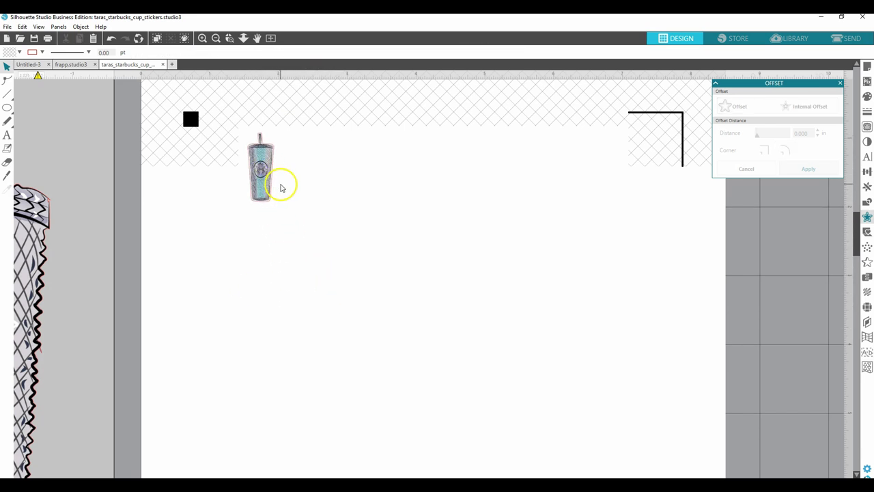